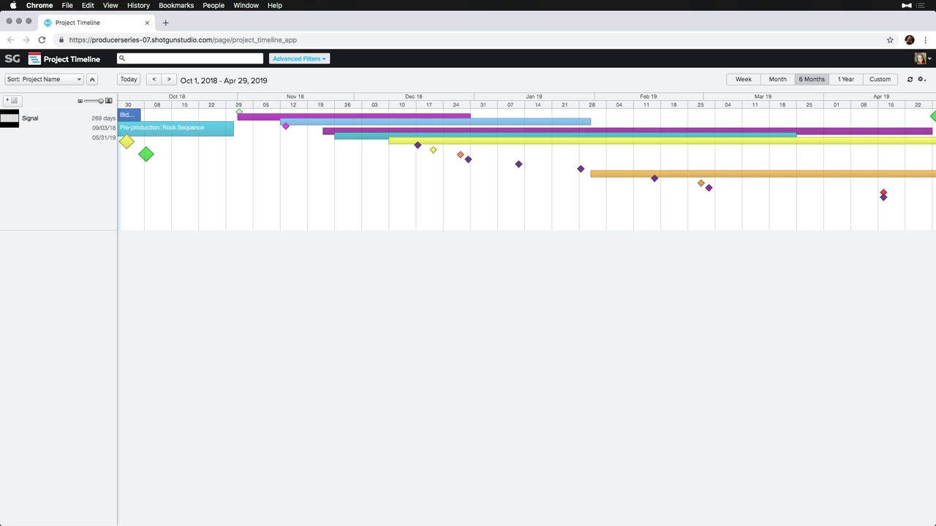
Open the More actions menu of the Signal asset list to head to Mars Tasks.
{"action": "mouse_move", "coordinate": [239, 115]}
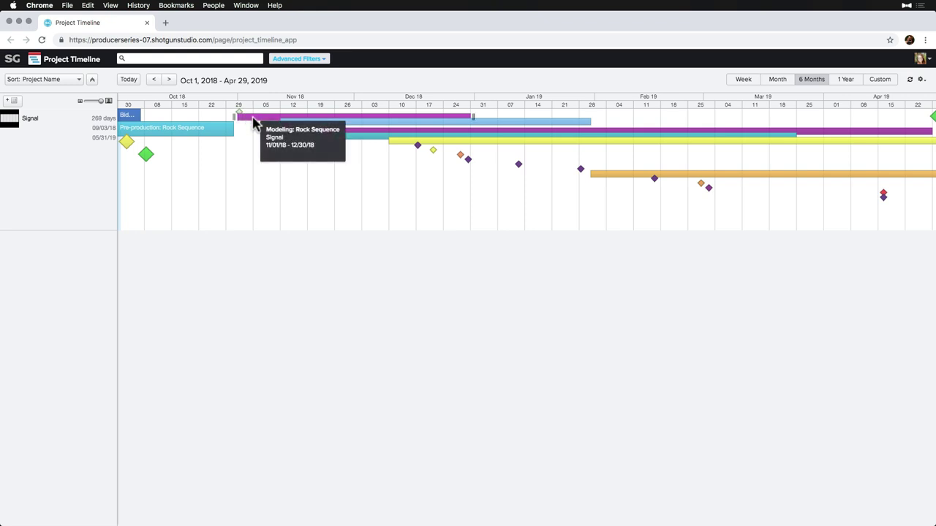
{"action": "mouse_move", "coordinate": [287, 125]}
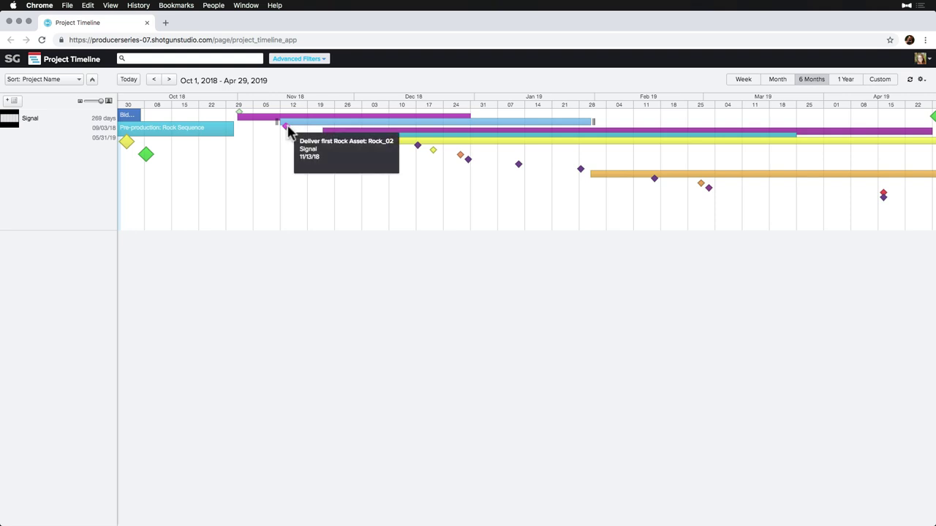
{"action": "mouse_move", "coordinate": [327, 136]}
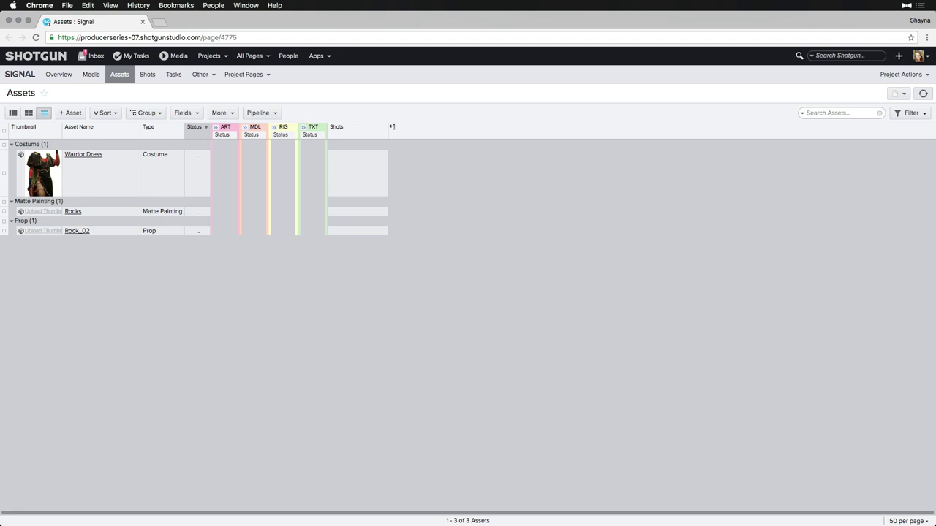
{"action": "left_click", "coordinate": [236, 115]}
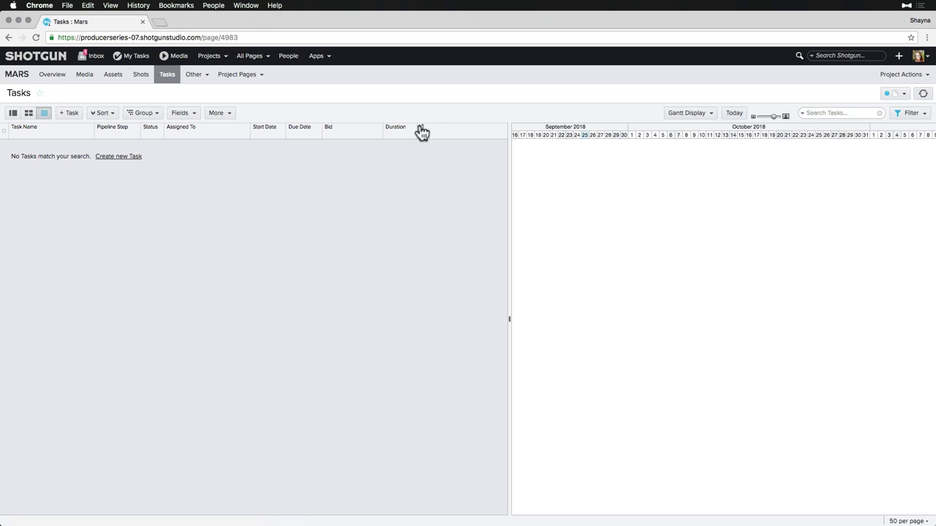
Add a Link column to the Mars task list, export it as Task (16).csv, and open it in Excel.
{"action": "left_click", "coordinate": [420, 128]}
{"action": "left_click", "coordinate": [344, 289]}
{"action": "left_click", "coordinate": [230, 114]}
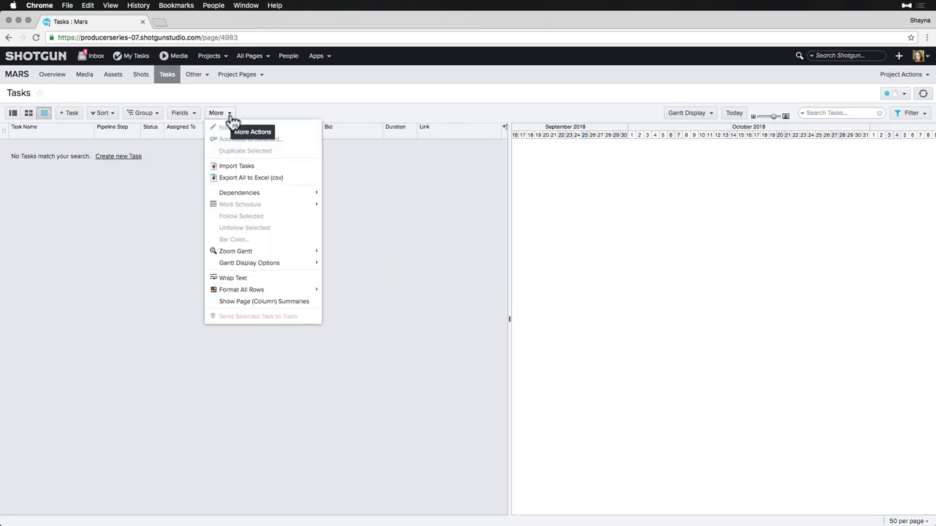
{"action": "left_click", "coordinate": [230, 181]}
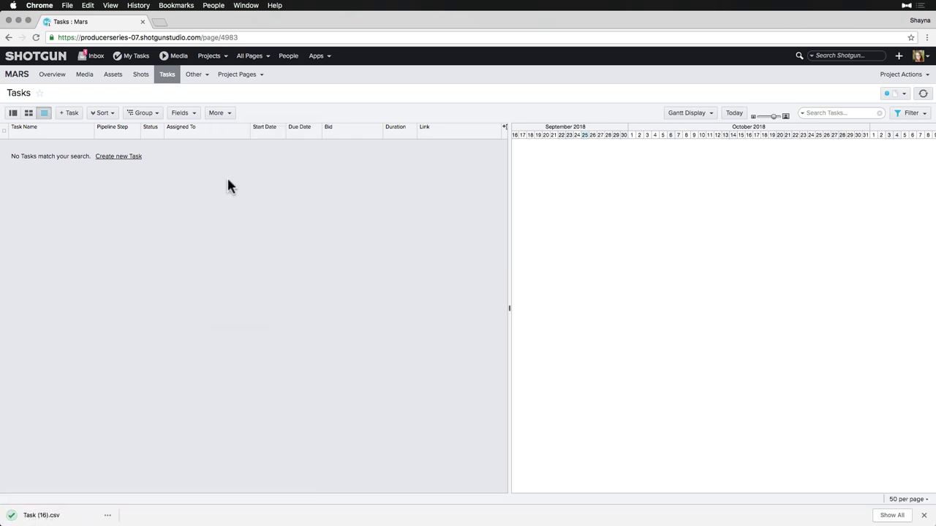
{"action": "left_click", "coordinate": [90, 515]}
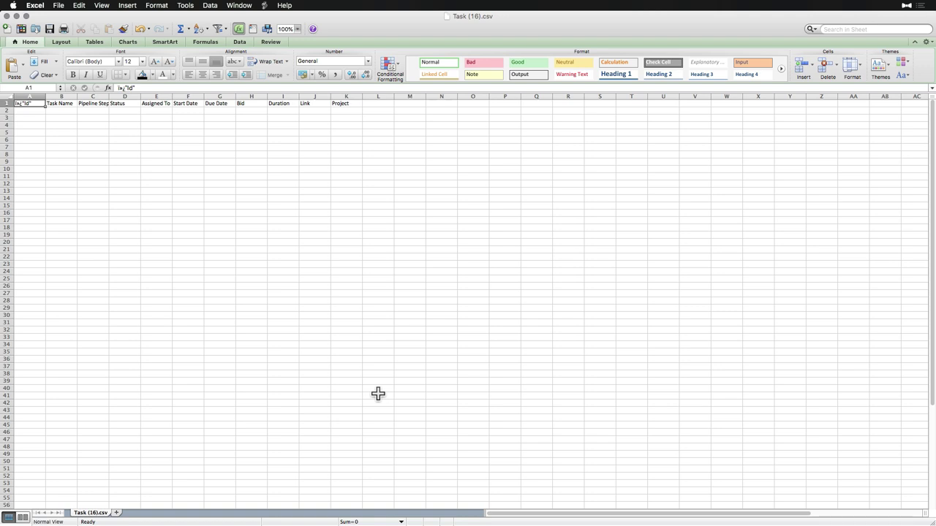
Paste the Mars, Friend and Solar System links from the breakdown into J2:J10 as values.
{"action": "double_click", "coordinate": [109, 95]}
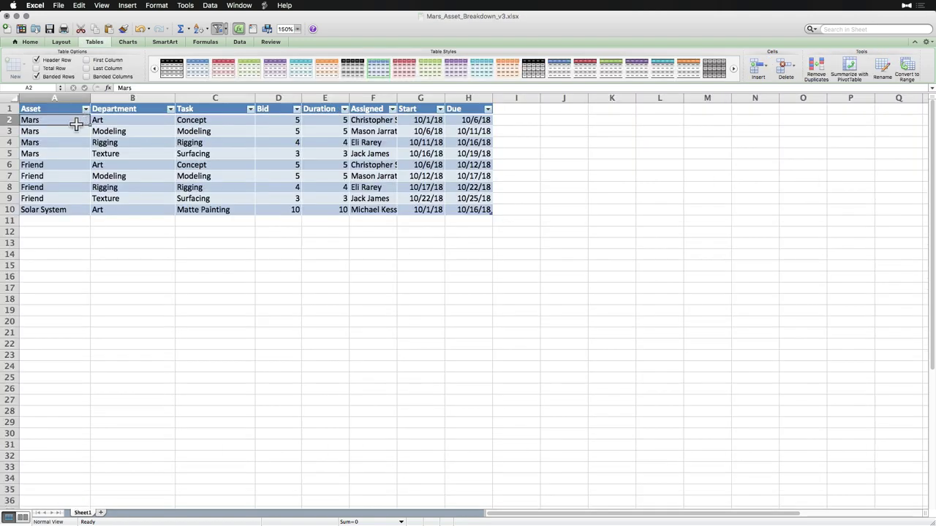
{"action": "left_click_drag", "start_coordinate": [76, 125], "coordinate": [60, 211]}
{"action": "key", "text": "super+c"}
{"action": "key", "text": "super+grave"}
{"action": "left_click", "coordinate": [319, 117]}
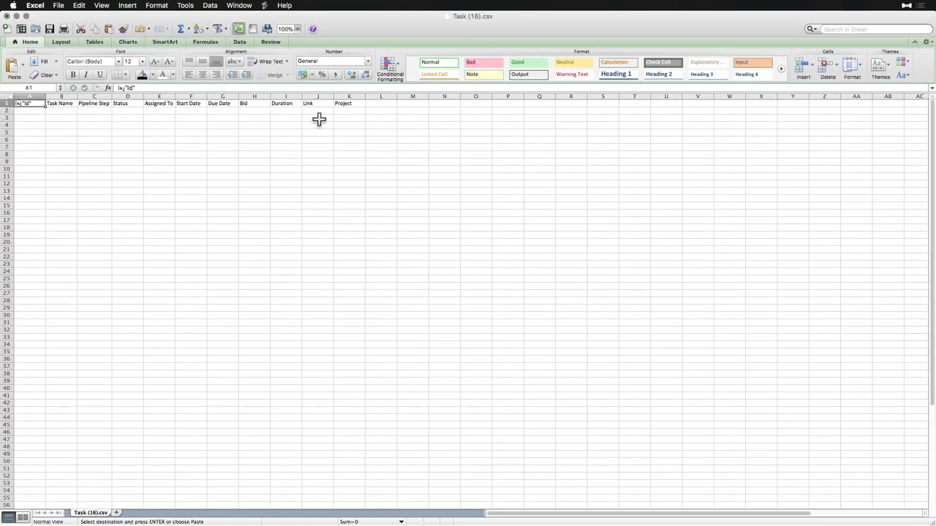
{"action": "key", "text": "ctrl+super+v"}
{"action": "left_click", "coordinate": [407, 220]}
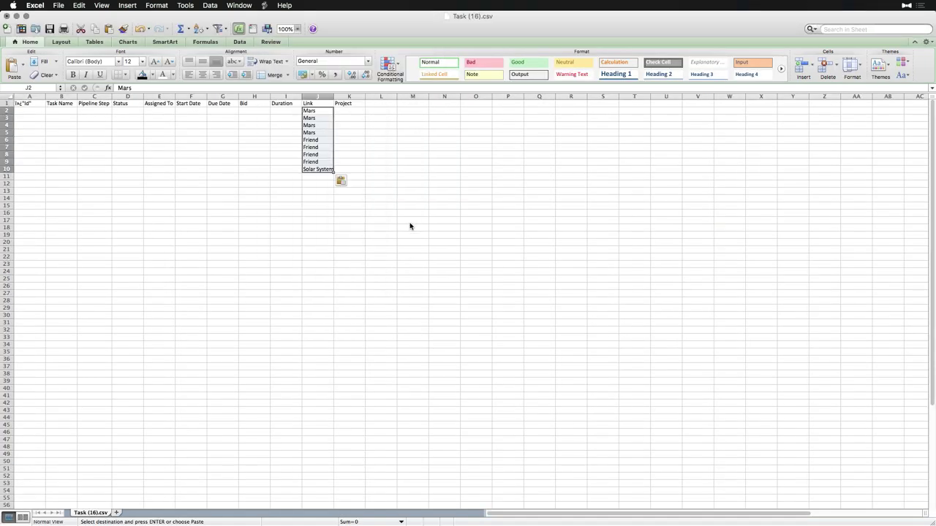
Paste the breakdown's dates into F2:G10 as values, then select the task data B1:J10.
{"action": "key", "text": "super+grave"}
{"action": "left_click_drag", "start_coordinate": [138, 121], "coordinate": [131, 211]}
{"action": "key", "text": "super+c"}
{"action": "key", "text": "super+grave"}
{"action": "right_click", "coordinate": [99, 111]}
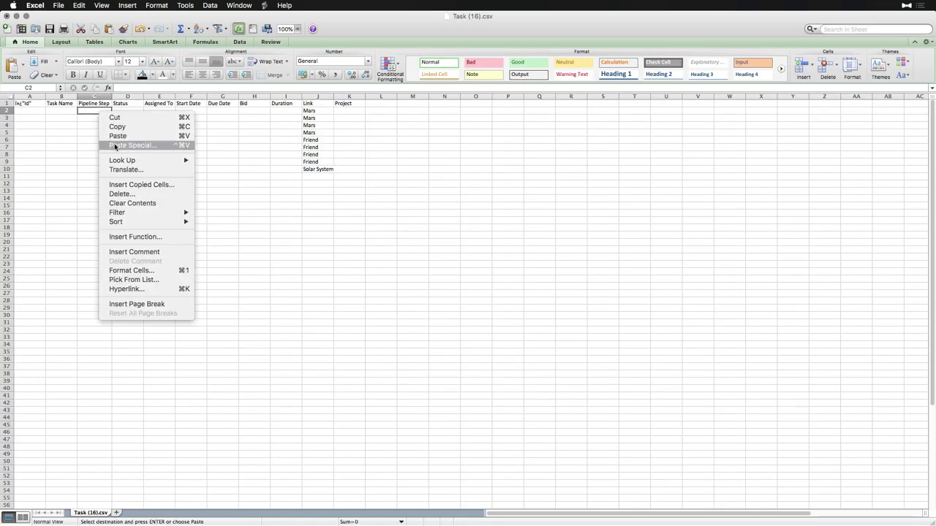
{"action": "left_click", "coordinate": [115, 145]}
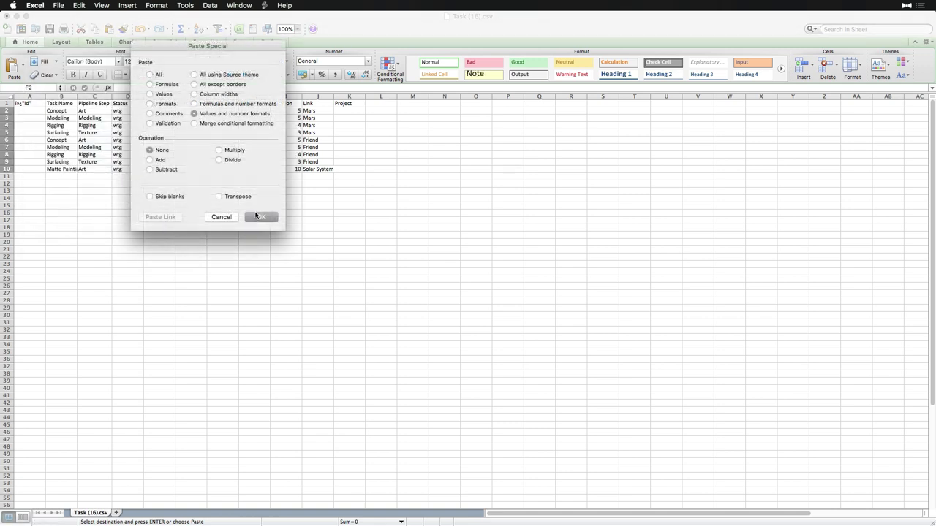
{"action": "left_click", "coordinate": [257, 217]}
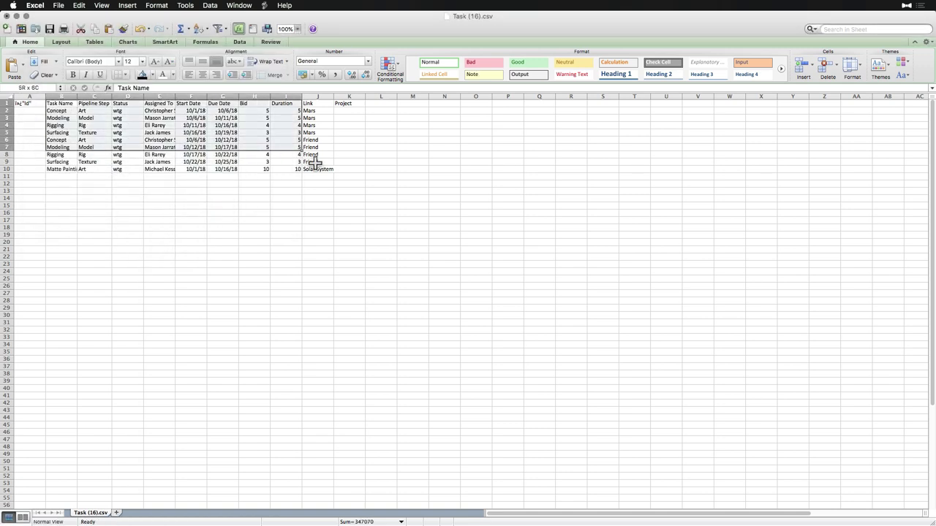
{"action": "left_click_drag", "start_coordinate": [314, 160], "coordinate": [324, 171]}
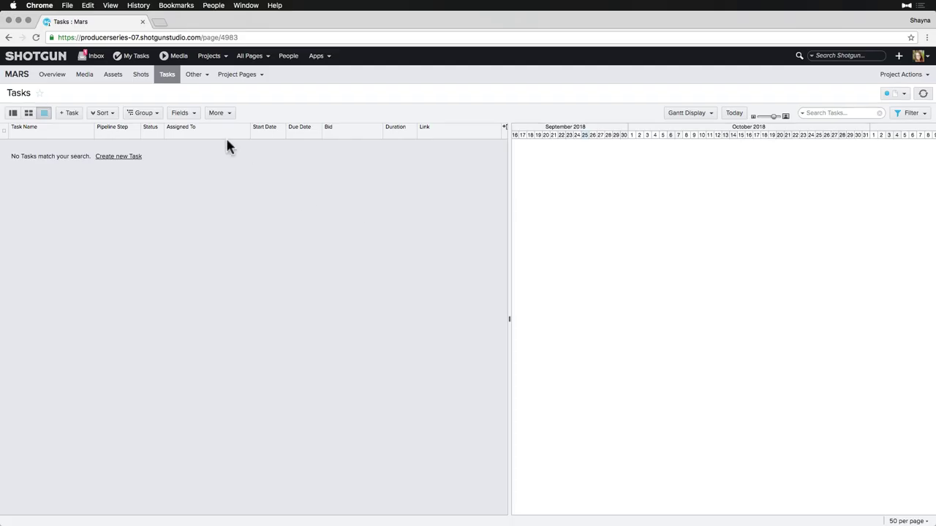
Bulk-import the nine pasted tasks into the Mars project.
{"action": "left_click", "coordinate": [216, 113]}
{"action": "left_click", "coordinate": [234, 168]}
{"action": "key", "text": "super+v"}
{"action": "left_click", "coordinate": [751, 488]}
{"action": "left_click", "coordinate": [752, 488]}
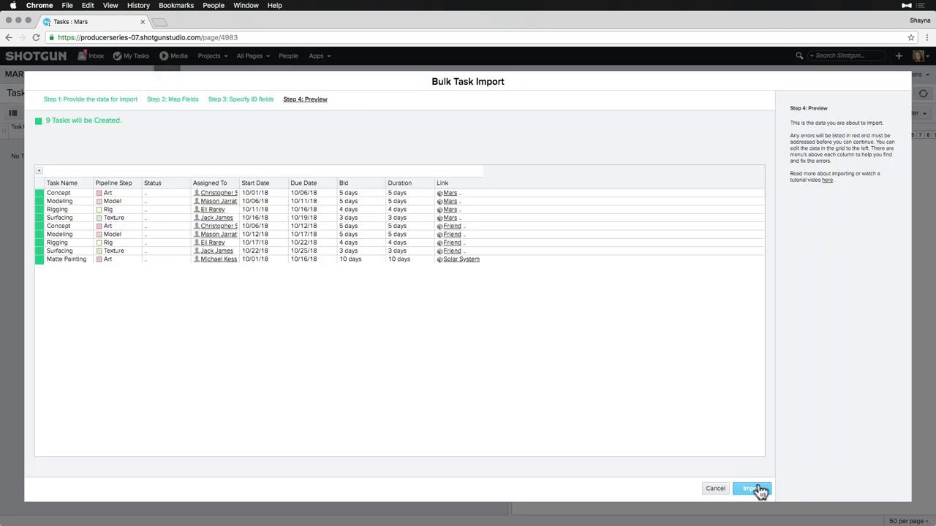
{"action": "left_click", "coordinate": [755, 488]}
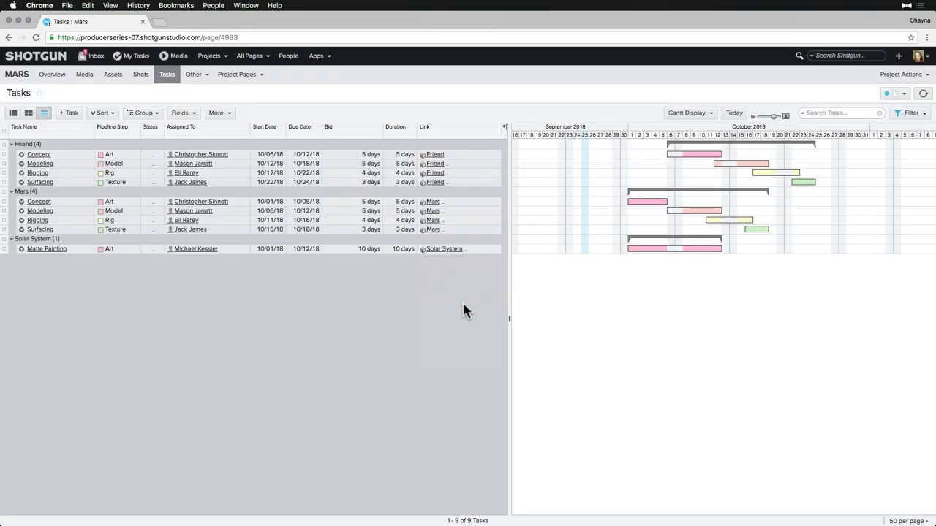
Go to the Signal project's Assets page.
{"action": "left_click", "coordinate": [212, 57]}
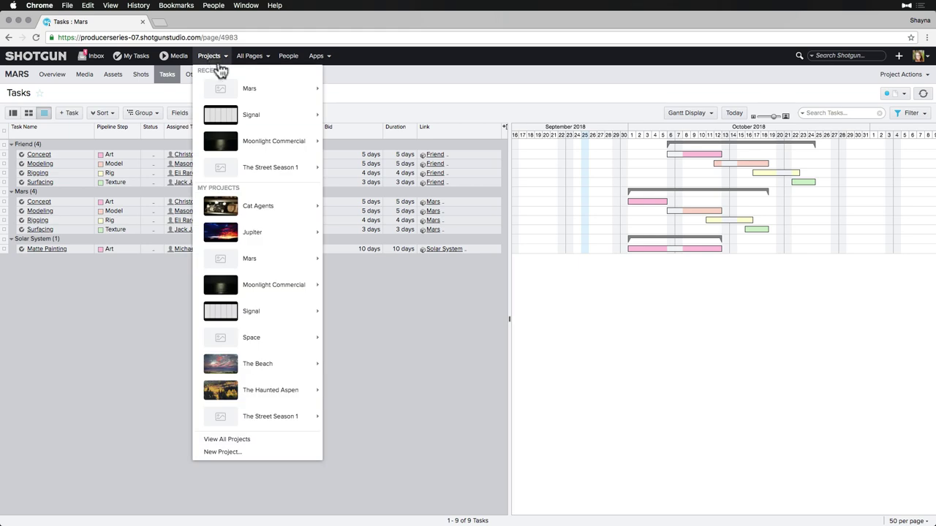
{"action": "mouse_move", "coordinate": [264, 123]}
{"action": "left_click", "coordinate": [347, 136]}
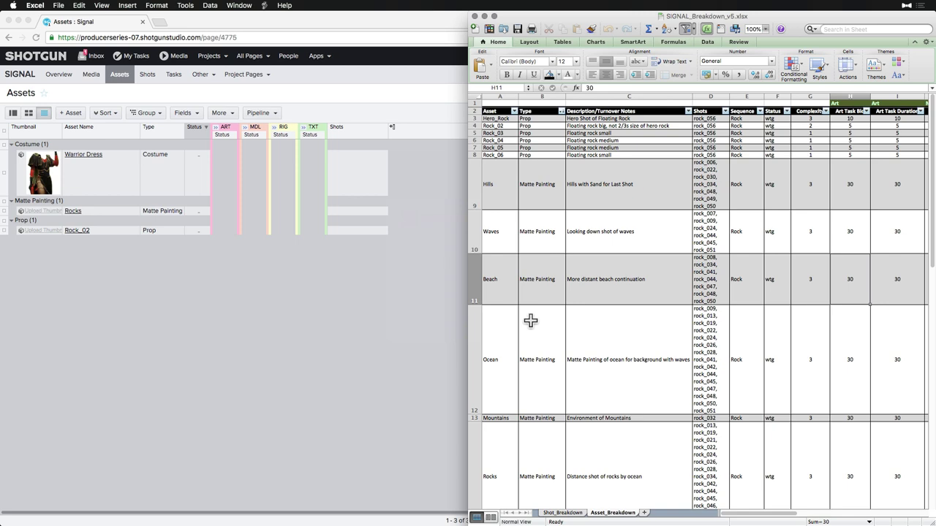
{"action": "scroll", "coordinate": [531, 321], "scroll_direction": "down", "scroll_amount": 9}
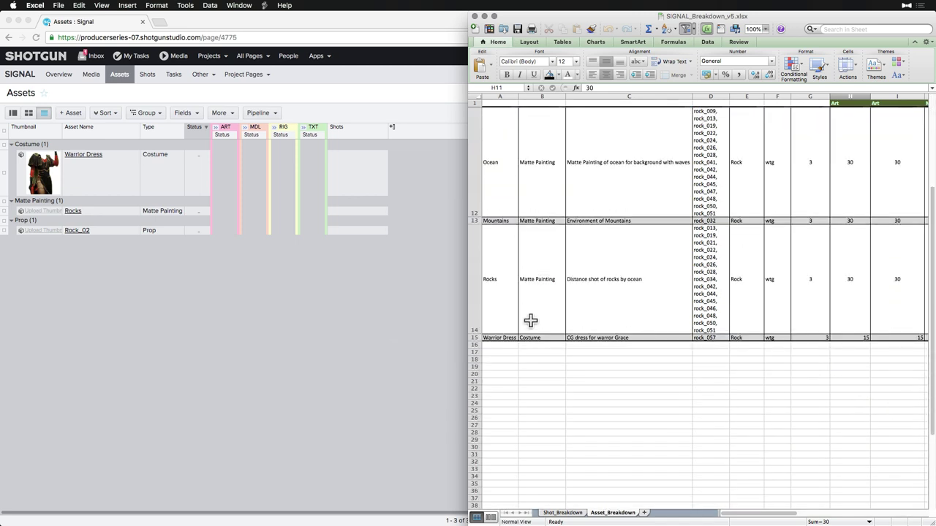
{"action": "scroll", "coordinate": [531, 320], "scroll_direction": "up", "scroll_amount": 8}
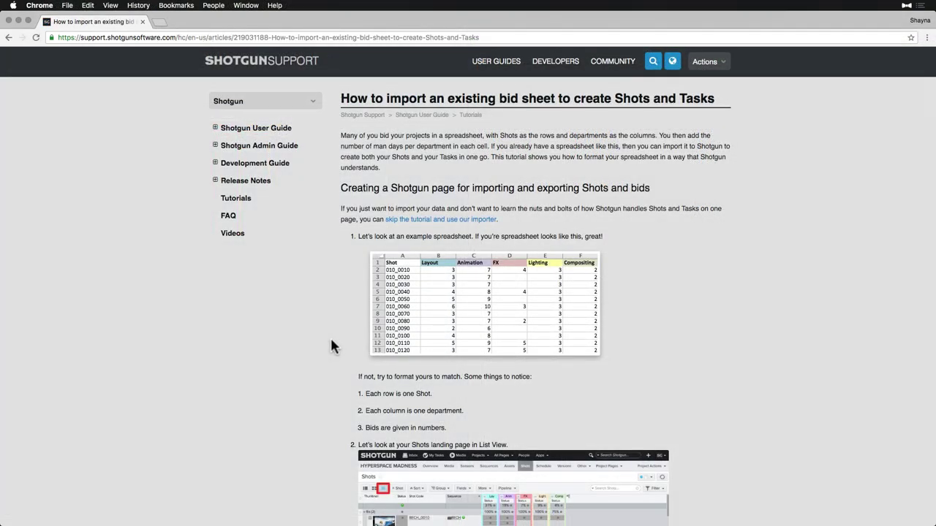
Download sample_bid_importer.xls from the end of the article and open it in Excel.
{"action": "scroll", "coordinate": [331, 345], "scroll_direction": "down", "scroll_amount": 20}
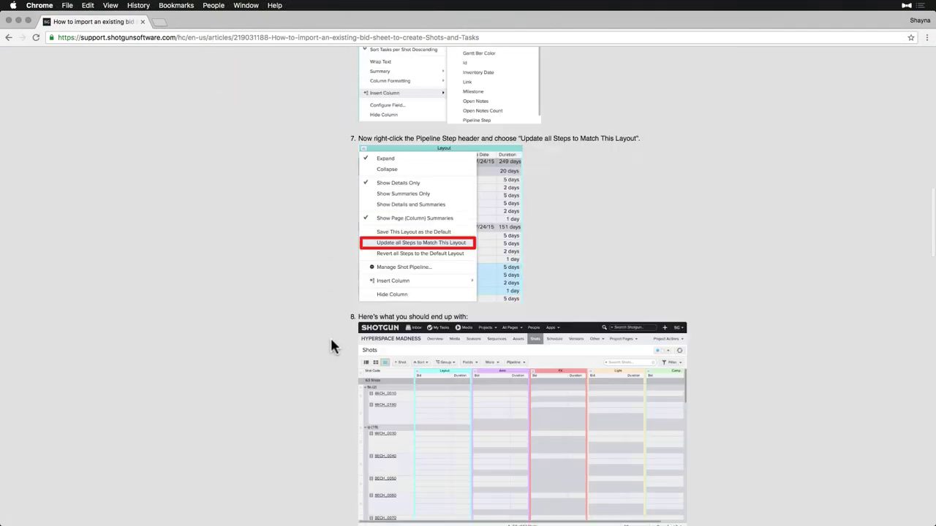
{"action": "scroll", "coordinate": [331, 343], "scroll_direction": "down", "scroll_amount": 20}
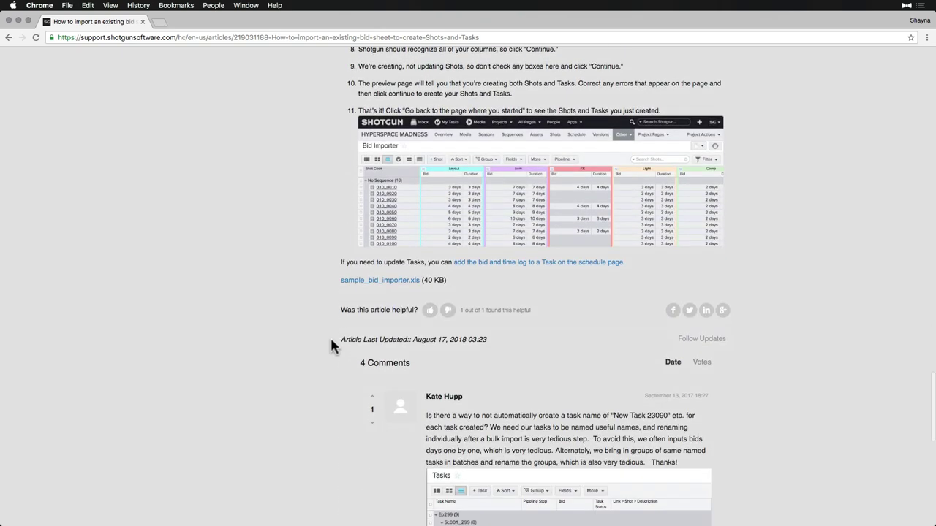
{"action": "left_click", "coordinate": [394, 284]}
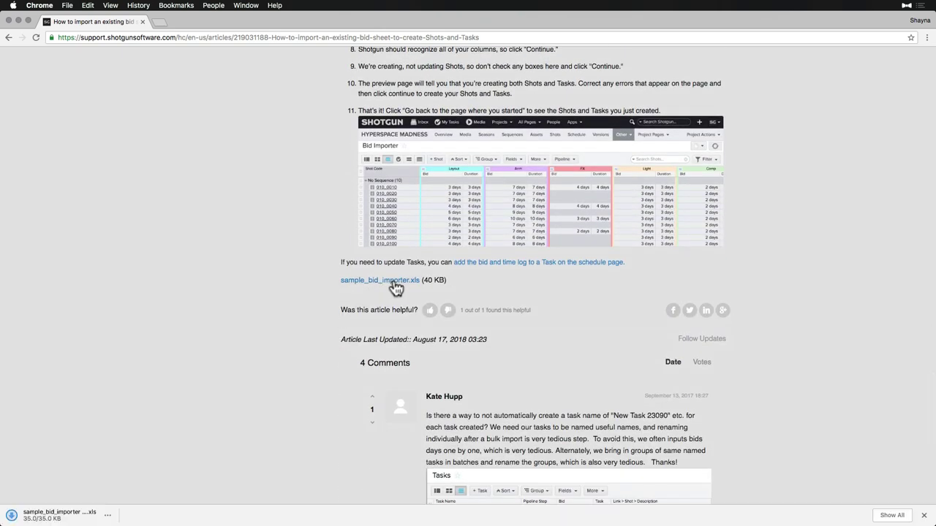
{"action": "left_click", "coordinate": [77, 519]}
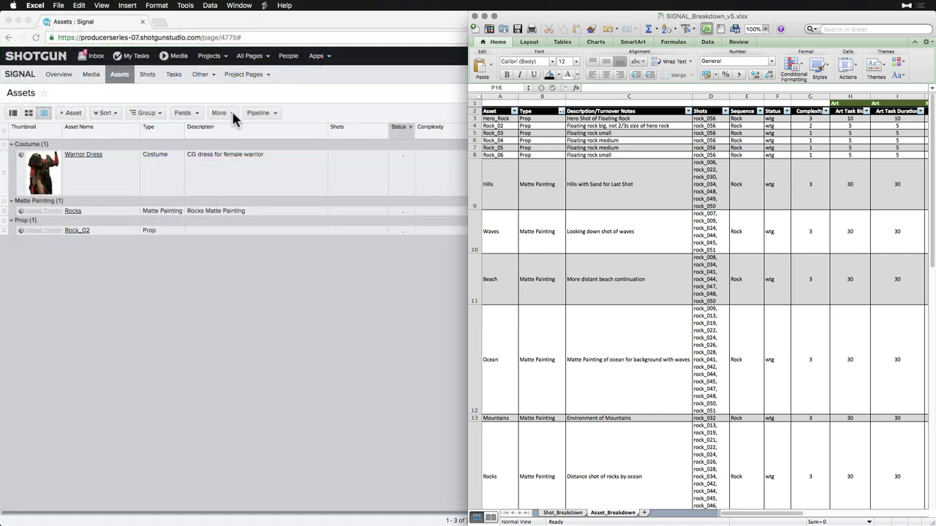
Export the Signal assets to CSV and paste asset names and types into C3:F15 as values.
{"action": "left_click", "coordinate": [231, 114]}
{"action": "left_click", "coordinate": [236, 190]}
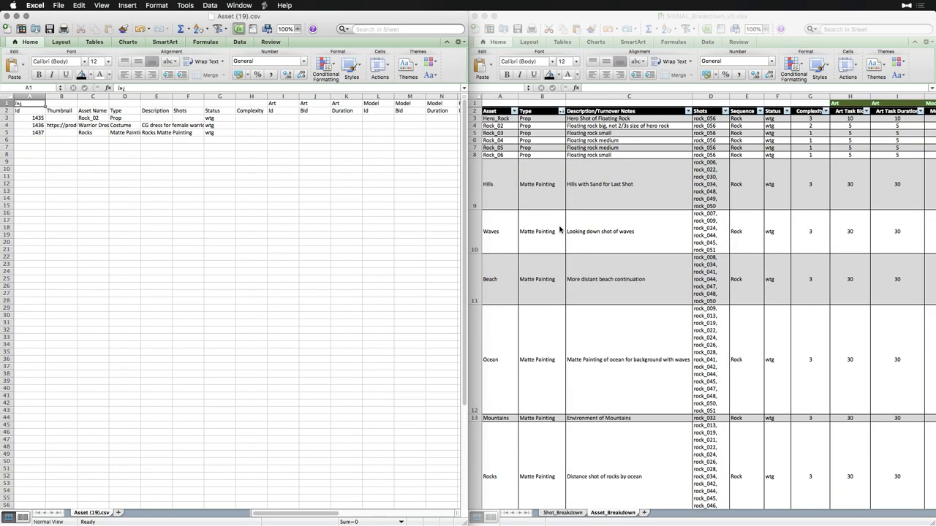
{"action": "left_click_drag", "start_coordinate": [494, 118], "coordinate": [712, 393]}
{"action": "key", "text": "cmd+c"}
{"action": "left_click", "coordinate": [96, 120]}
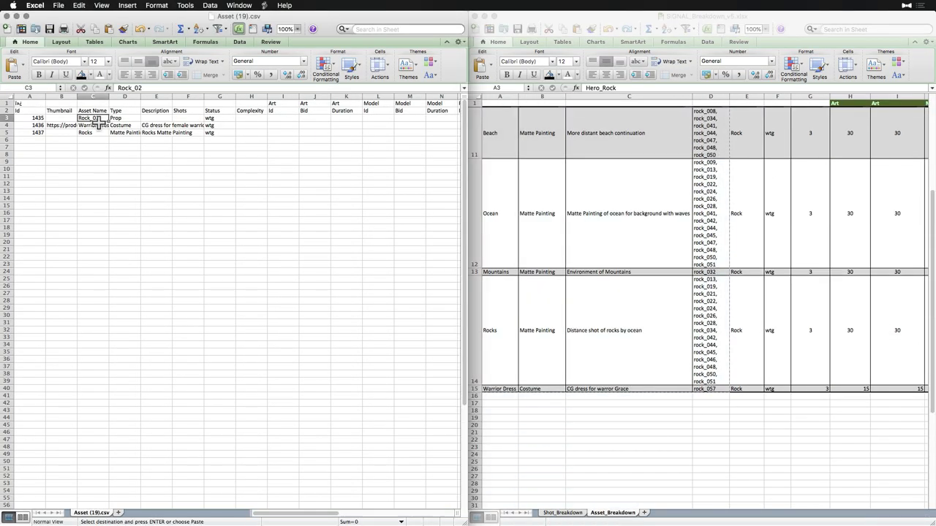
{"action": "right_click", "coordinate": [96, 121]}
{"action": "left_click", "coordinate": [125, 153]}
{"action": "left_click", "coordinate": [44, 105]}
Fill the wtg status down to row 15 and paste complexity values into H3:H15.
{"action": "left_click", "coordinate": [153, 227]}
{"action": "left_click_drag", "start_coordinate": [219, 118], "coordinate": [245, 215]}
{"action": "left_click_drag", "start_coordinate": [807, 121], "coordinate": [816, 437]}
{"action": "key", "text": "super+c"}
{"action": "left_click", "coordinate": [248, 119]}
{"action": "right_click", "coordinate": [249, 119]}
{"action": "left_click", "coordinate": [259, 152]}
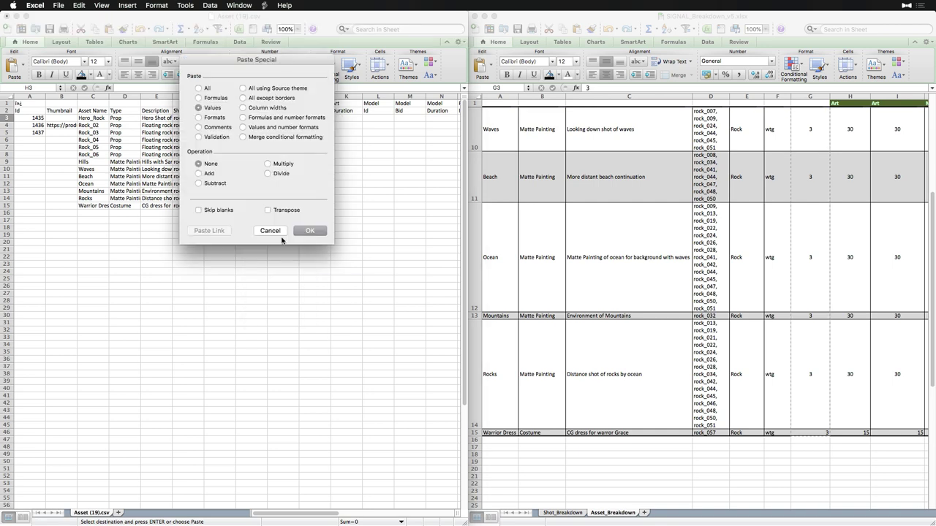
{"action": "left_click", "coordinate": [310, 230]}
Paste the Art bid and duration values into I3:J15 as values.
{"action": "scroll", "coordinate": [748, 198], "scroll_direction": "right", "scroll_amount": 6}
{"action": "left_click_drag", "start_coordinate": [541, 120], "coordinate": [584, 389]}
{"action": "key", "text": "super+c"}
{"action": "left_click", "coordinate": [314, 120]}
{"action": "right_click", "coordinate": [314, 119]}
{"action": "left_click", "coordinate": [342, 153]}
{"action": "left_click", "coordinate": [285, 108]}
{"action": "left_click", "coordinate": [396, 231]}
Delete the extra column K from the asset CSV.
{"action": "right_click", "coordinate": [276, 97]}
{"action": "key", "text": "Escape"}
{"action": "right_click", "coordinate": [348, 96]}
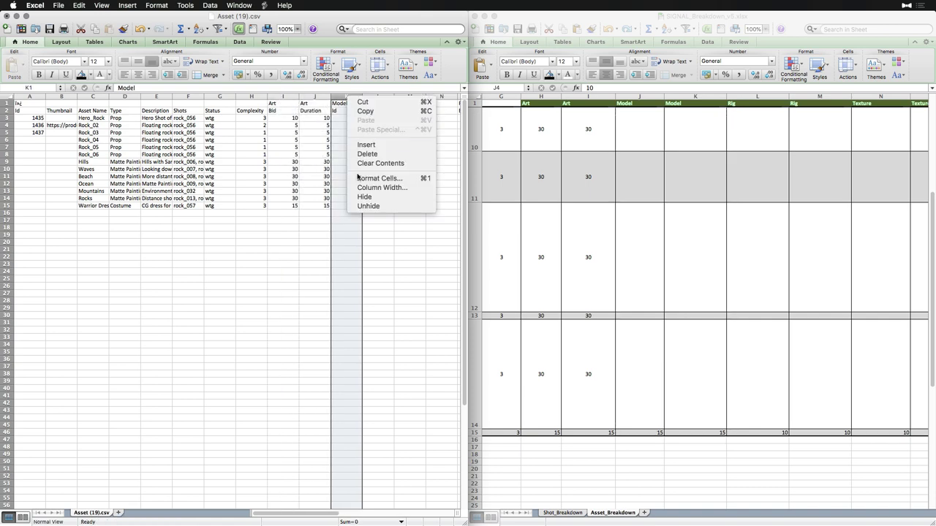
{"action": "left_click", "coordinate": [367, 153]}
{"action": "right_click", "coordinate": [410, 96]}
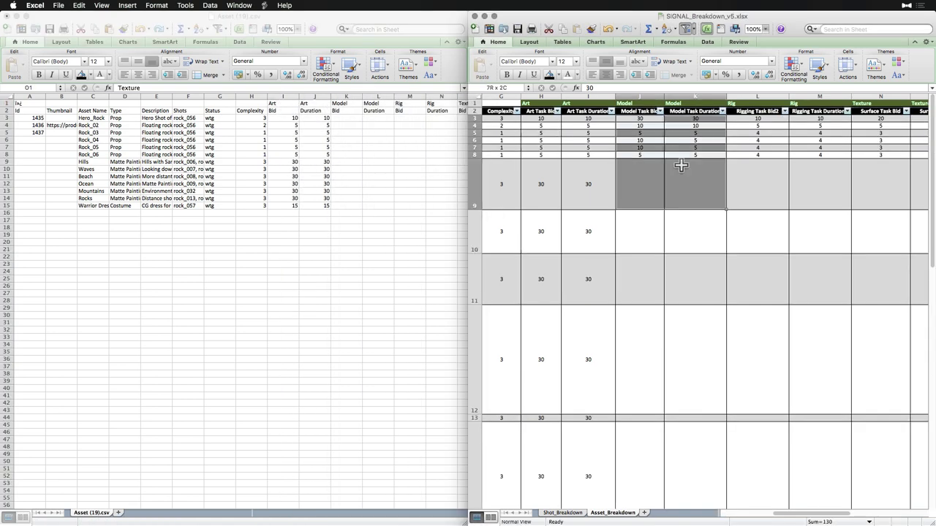
Paste the Model bid and duration values into K3:L15 as values.
{"action": "key", "text": "super+c"}
{"action": "scroll", "coordinate": [679, 166], "scroll_direction": "down", "scroll_amount": 2}
{"action": "left_click", "coordinate": [348, 118]}
{"action": "right_click", "coordinate": [348, 117]}
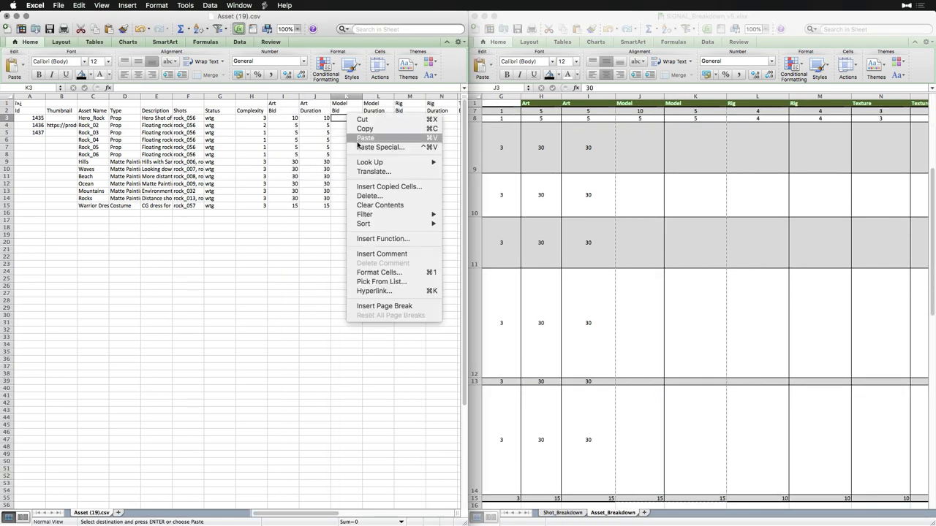
{"action": "left_click", "coordinate": [357, 148]}
{"action": "left_click", "coordinate": [411, 222]}
Copy the Rig bid and duration values and paste them as values only.
{"action": "scroll", "coordinate": [330, 251], "scroll_direction": "right", "scroll_amount": 5}
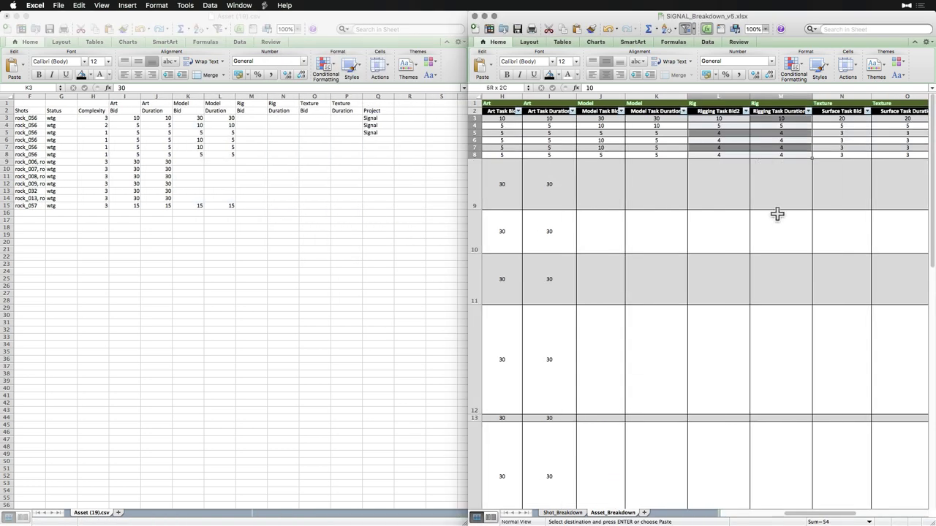
{"action": "left_click_drag", "start_coordinate": [777, 214], "coordinate": [777, 492]}
{"action": "key", "text": "super+c"}
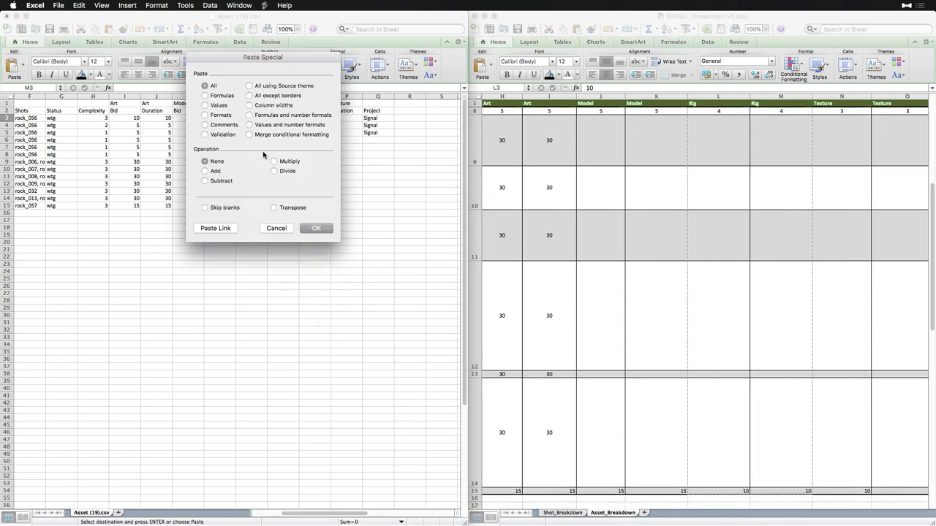
{"action": "left_click", "coordinate": [204, 105]}
{"action": "left_click", "coordinate": [316, 228]}
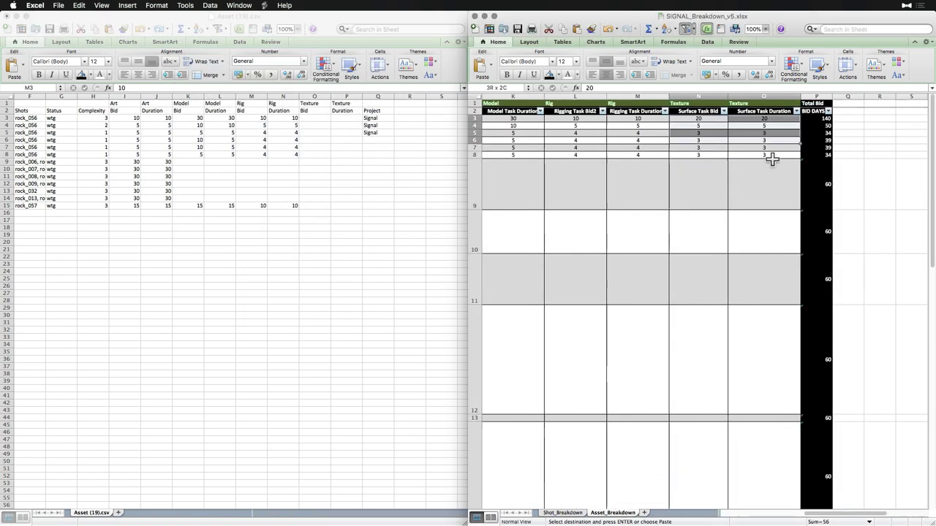
Copy the Texture bid and duration values and paste them at cell O3.
{"action": "left_click_drag", "start_coordinate": [768, 156], "coordinate": [757, 485]}
{"action": "key", "text": "super+c"}
{"action": "left_click", "coordinate": [312, 117]}
{"action": "right_click", "coordinate": [313, 118]}
{"action": "left_click", "coordinate": [331, 152]}
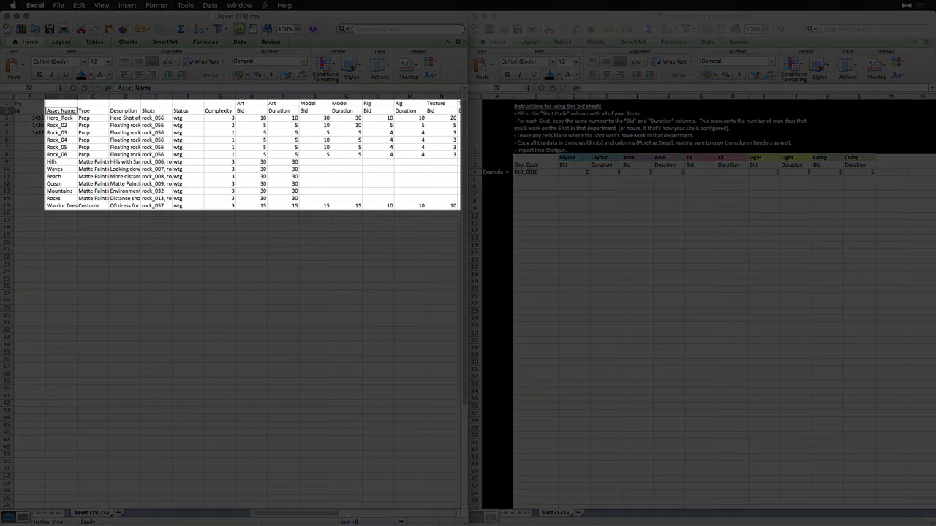
Select B1:O15 in Asset (19).csv, both header rows through Warrior Dress, and copy it.
{"action": "scroll", "coordinate": [252, 154], "scroll_direction": "right", "scroll_amount": 3}
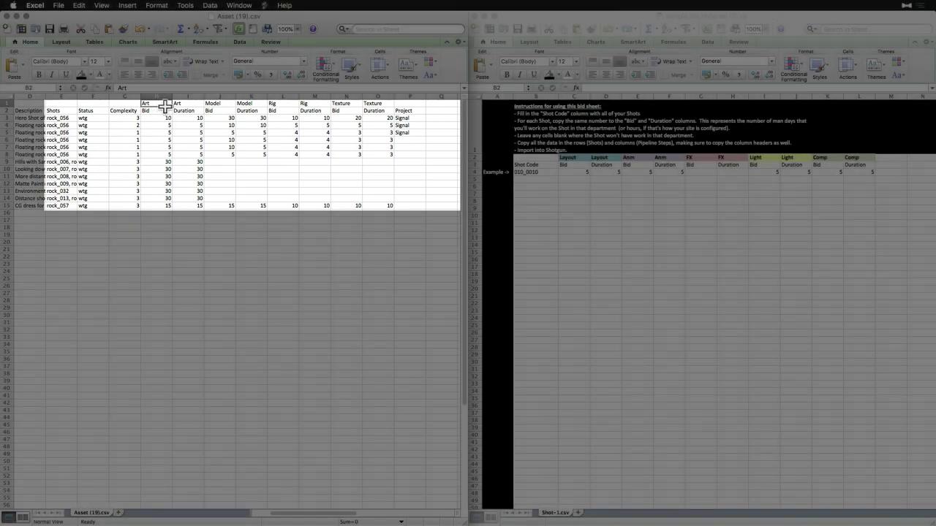
{"action": "left_click_drag", "start_coordinate": [156, 103], "coordinate": [377, 104]}
{"action": "scroll", "coordinate": [252, 153], "scroll_direction": "left", "scroll_amount": 3}
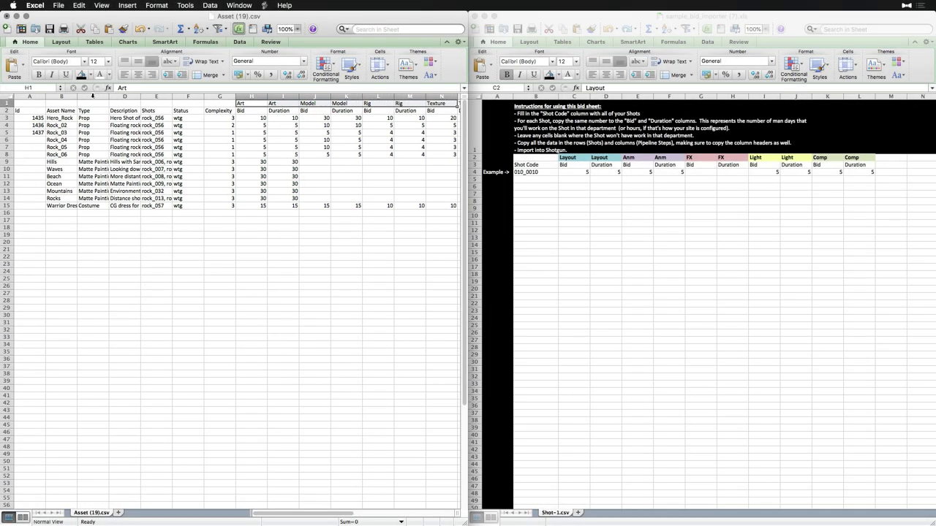
{"action": "left_click_drag", "start_coordinate": [62, 103], "coordinate": [391, 209]}
{"action": "key", "text": "super+c"}
{"action": "scroll", "coordinate": [391, 209], "scroll_direction": "left", "scroll_amount": 3}
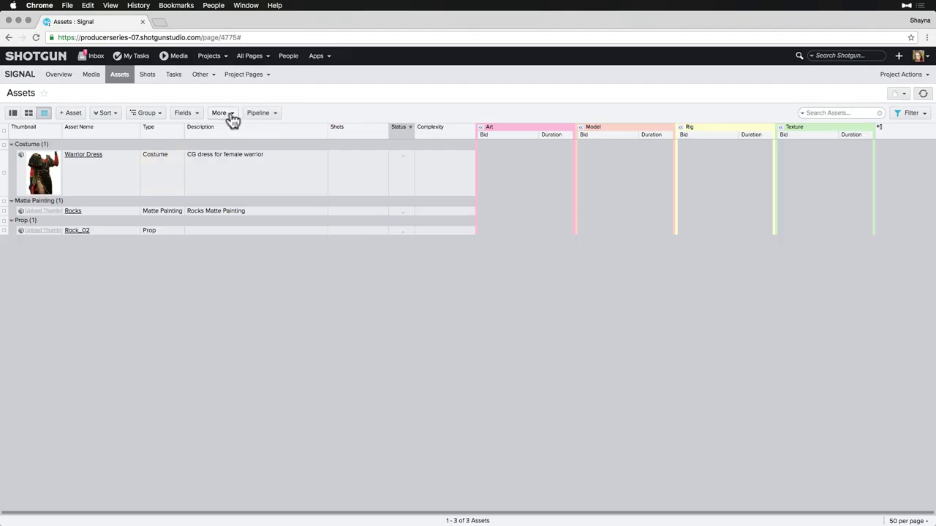
Paste the copied asset table into a bulk asset import and verify the Asset Name field mapping.
{"action": "left_click", "coordinate": [231, 116]}
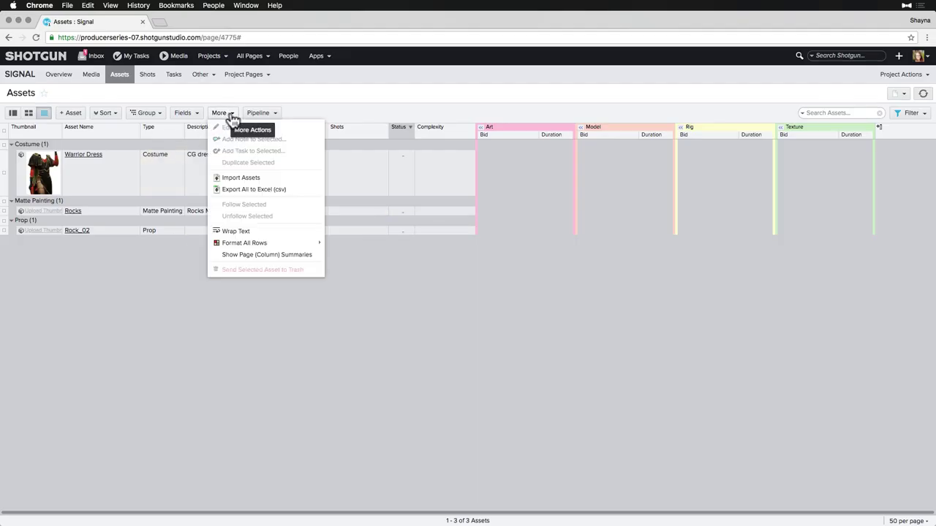
{"action": "left_click", "coordinate": [265, 181]}
{"action": "key", "text": "super+v"}
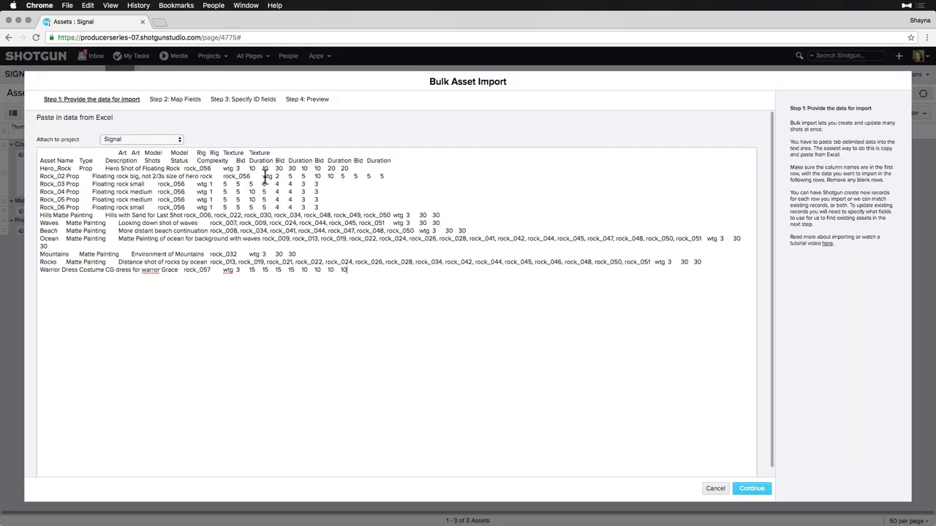
{"action": "left_click", "coordinate": [741, 491]}
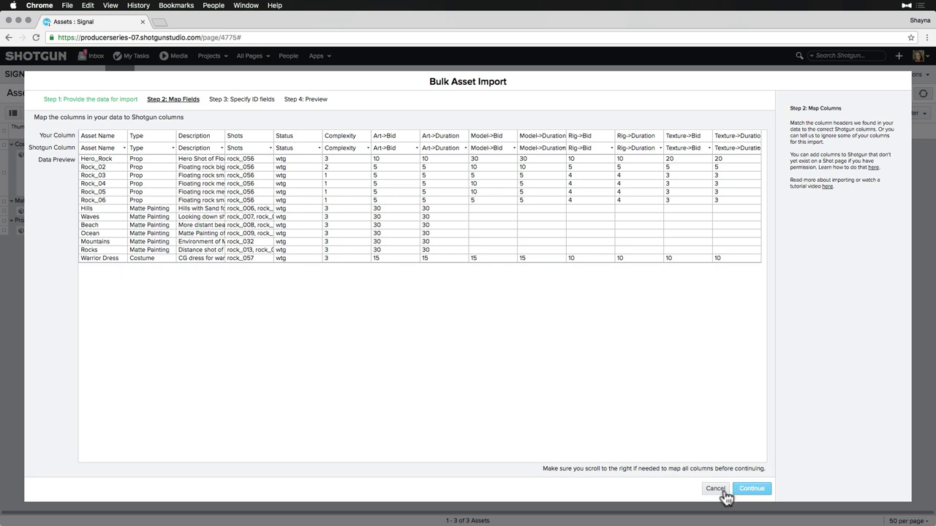
{"action": "left_click", "coordinate": [121, 148]}
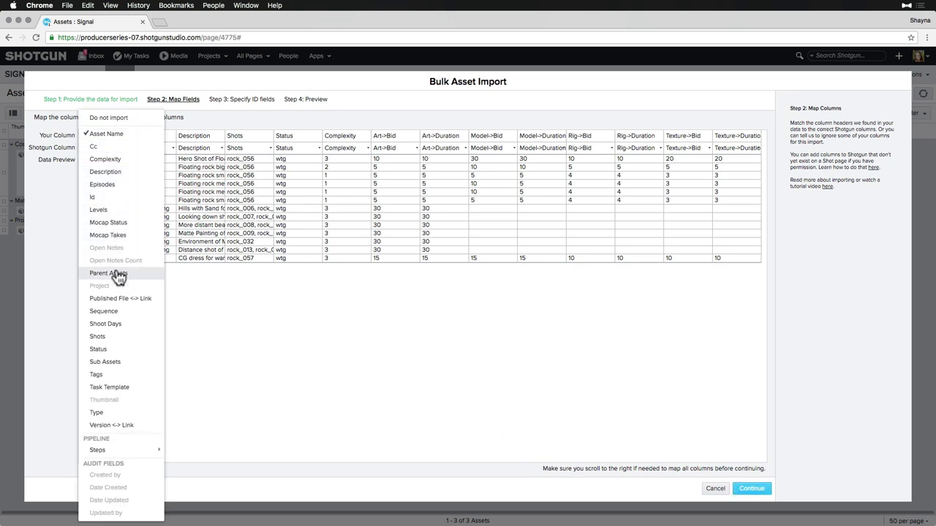
{"action": "left_click", "coordinate": [206, 125]}
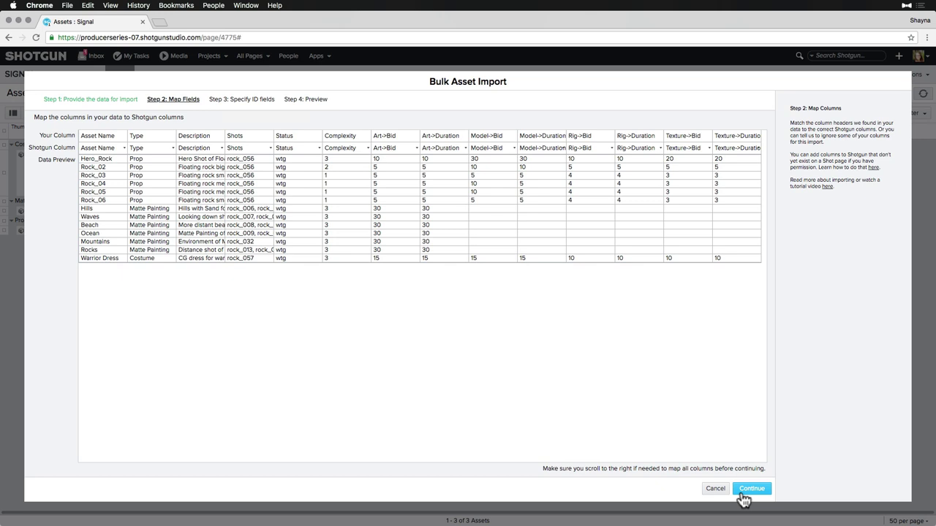
Set Asset Name as the ID field so existing assets are matched, then continue.
{"action": "left_click", "coordinate": [746, 499]}
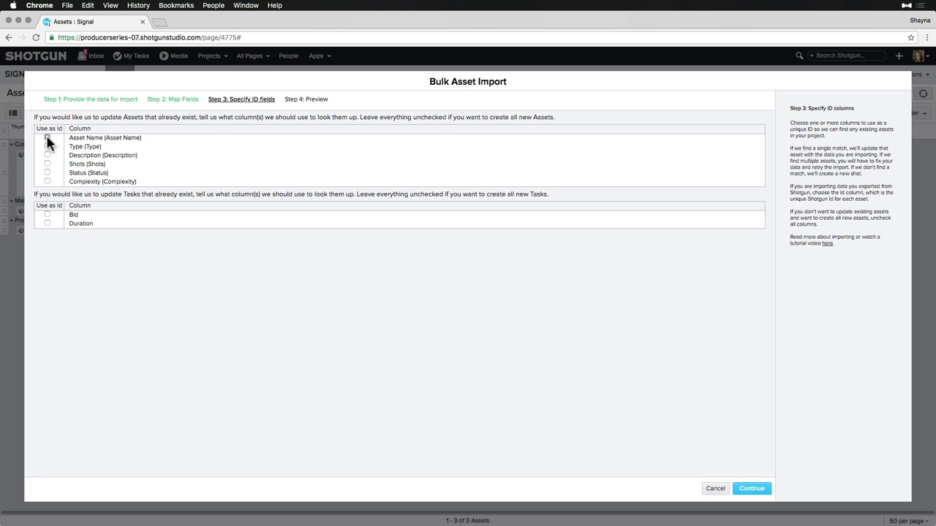
{"action": "left_click", "coordinate": [47, 138]}
{"action": "left_click", "coordinate": [749, 490]}
Advance to Step 4: Preview, showing 10 creations, 2 updates and the Warrior Dress conflict.
{"action": "left_click", "coordinate": [750, 490]}
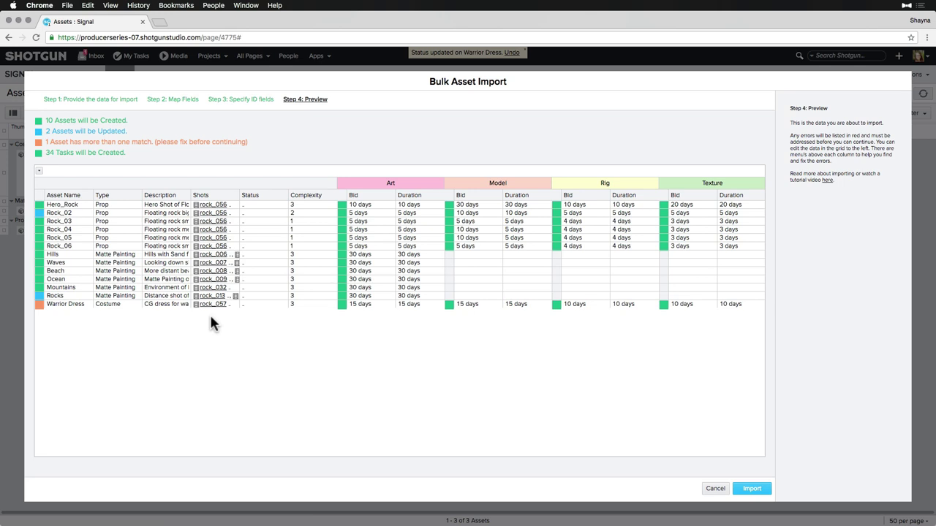
In a new Assets tab, rename the duplicate Warrior Dress asset by appending '_retireddupe'.
{"action": "key", "text": "super+t"}
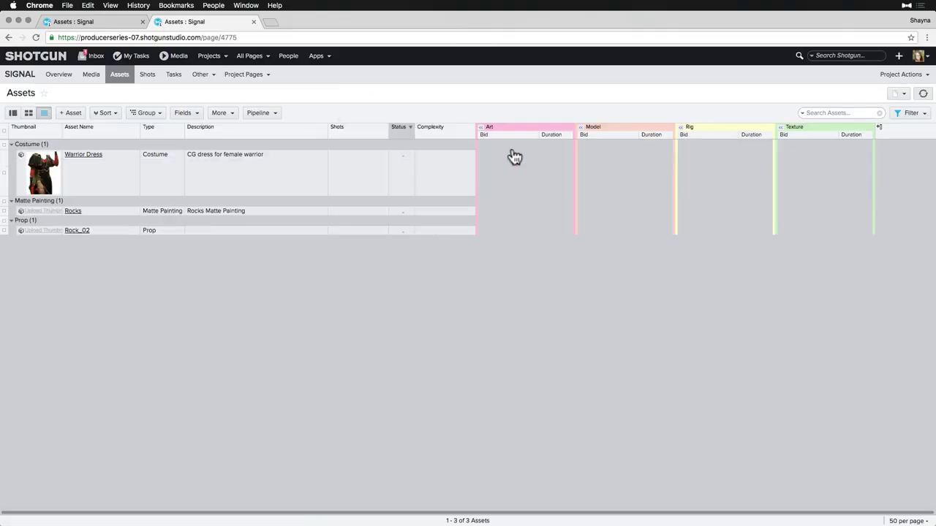
{"action": "left_click", "coordinate": [912, 115]}
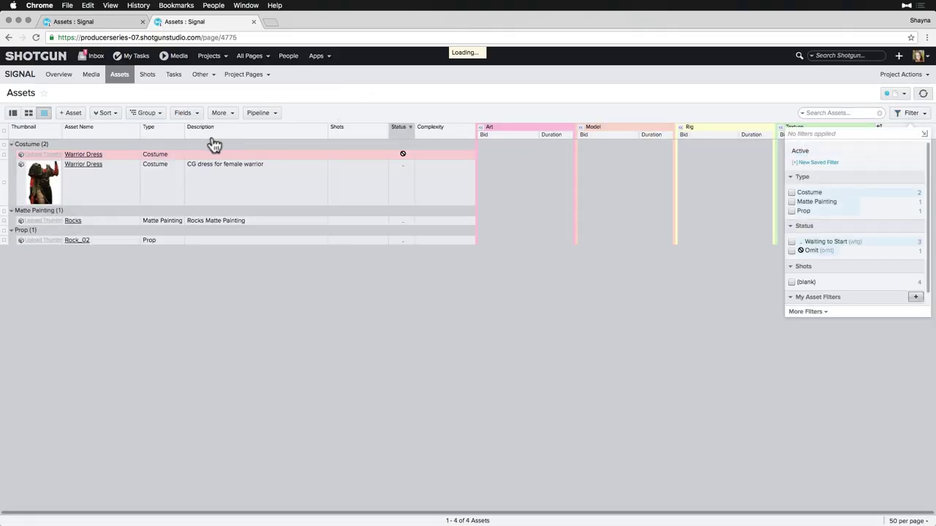
{"action": "left_click", "coordinate": [136, 152]}
{"action": "left_click", "coordinate": [135, 153]}
{"action": "type", "text": "_retireddupe"}
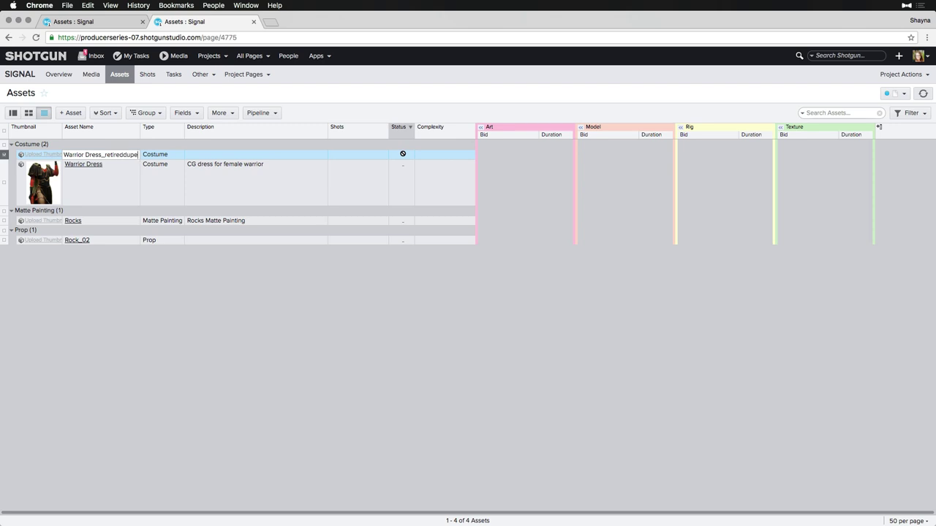
{"action": "key", "text": "Return"}
Send the renamed duplicate Warrior Dress asset to trash and confirm.
{"action": "right_click", "coordinate": [10, 155]}
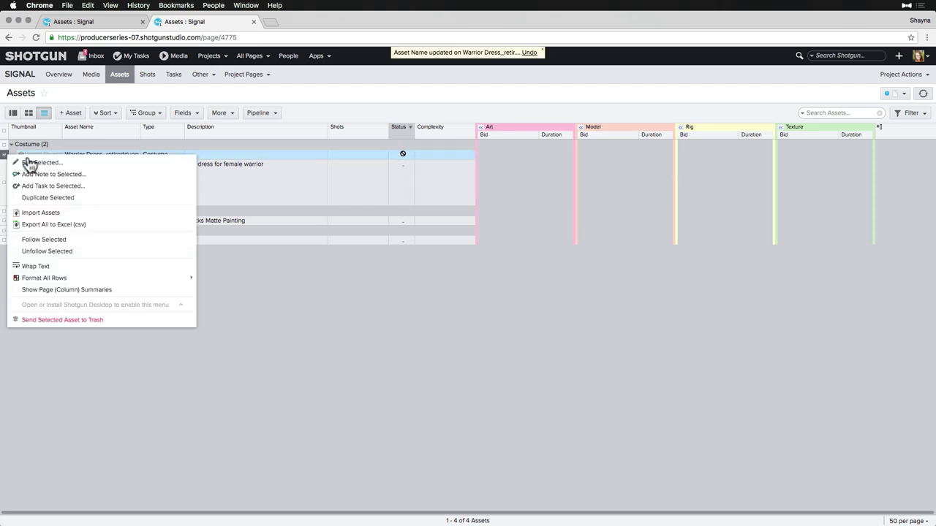
{"action": "left_click", "coordinate": [48, 320]}
{"action": "left_click", "coordinate": [521, 304]}
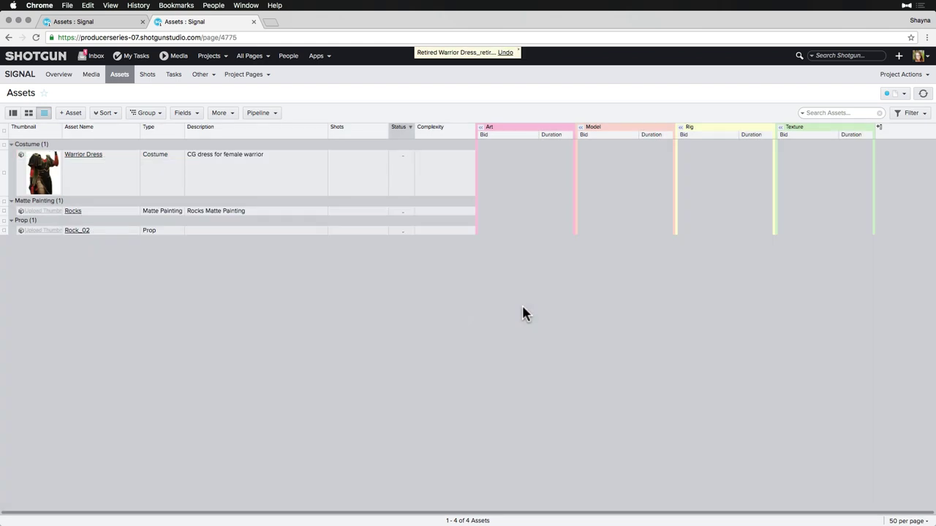
Back in the import tab, regenerate the preview from the ID fields step.
{"action": "left_click", "coordinate": [129, 23]}
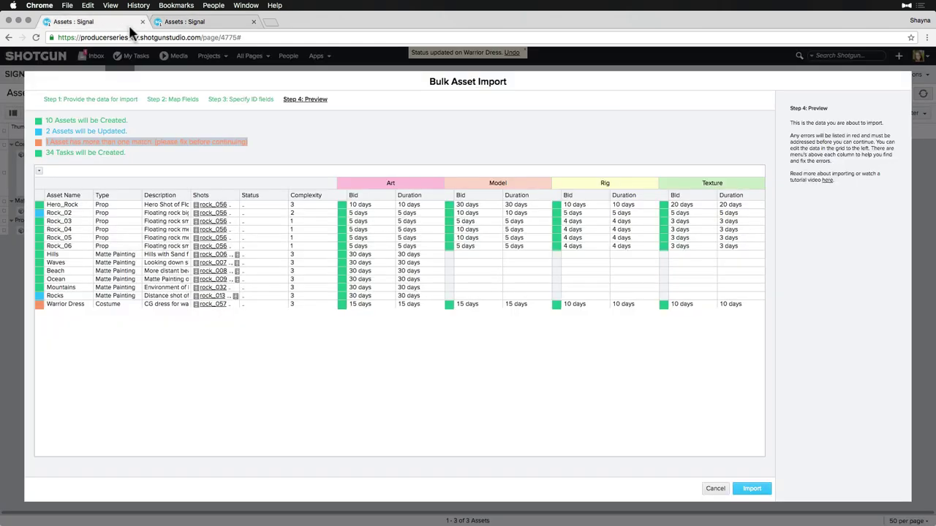
{"action": "left_click", "coordinate": [226, 101]}
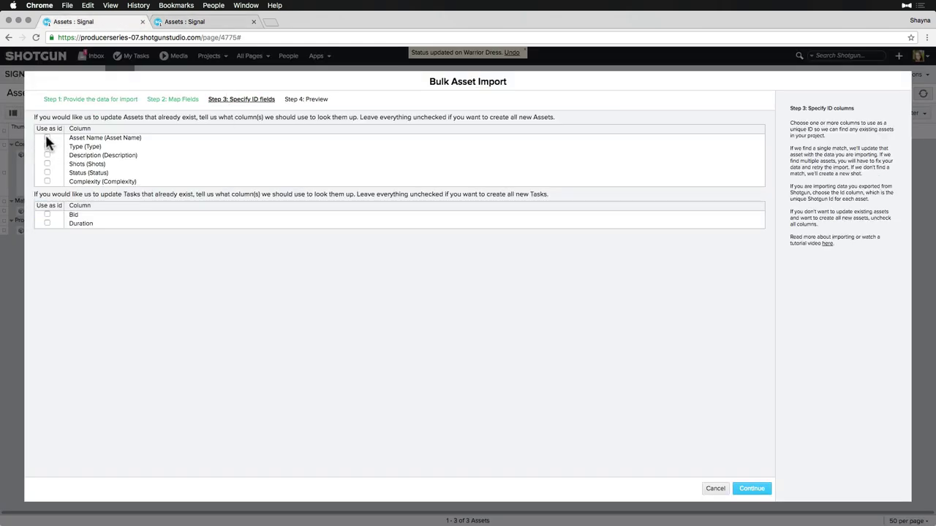
{"action": "left_click", "coordinate": [751, 488]}
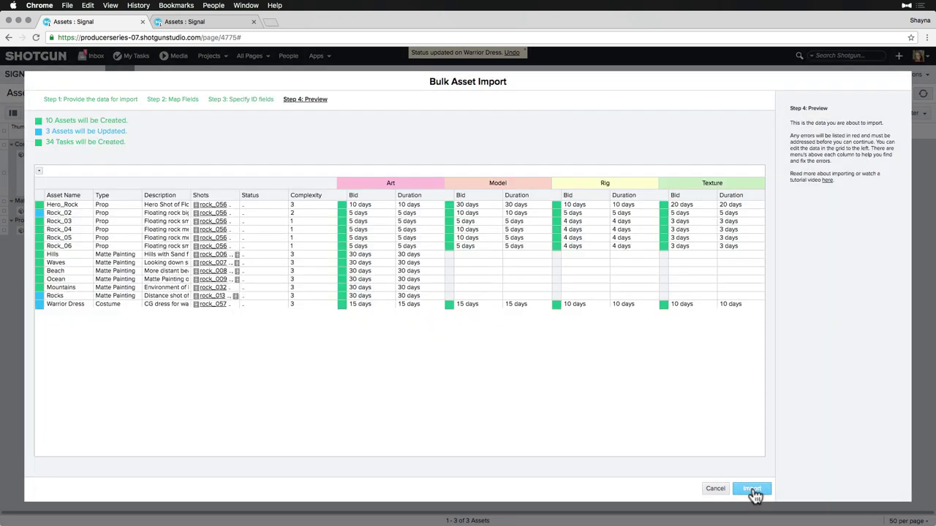
Review the preview's 10 new assets, 3 updates and 34 tasks, then run the import.
{"action": "triple_click", "coordinate": [98, 120]}
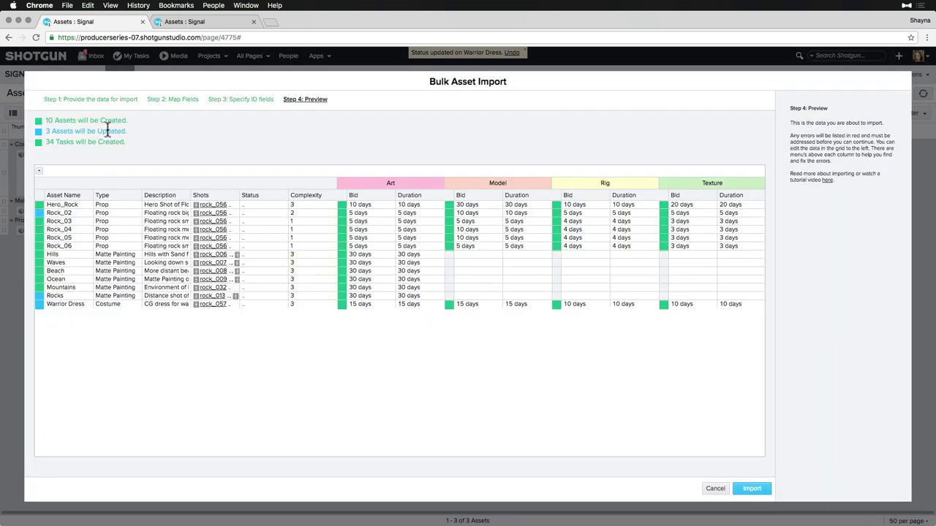
{"action": "triple_click", "coordinate": [120, 131]}
{"action": "triple_click", "coordinate": [112, 143]}
{"action": "left_click", "coordinate": [153, 140]}
{"action": "left_click", "coordinate": [753, 488]}
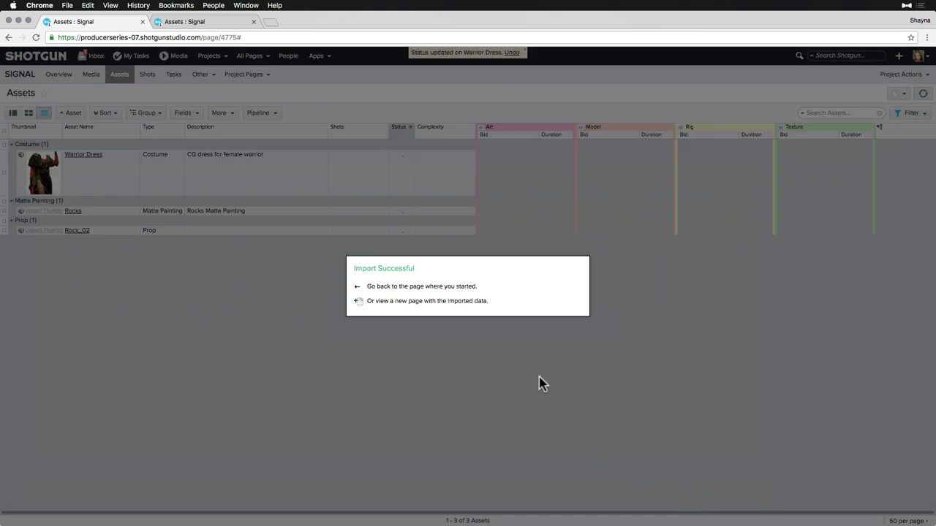
Open the imported assets page via saved pages: Global Pages > Imports > Assets.
{"action": "left_click", "coordinate": [427, 301]}
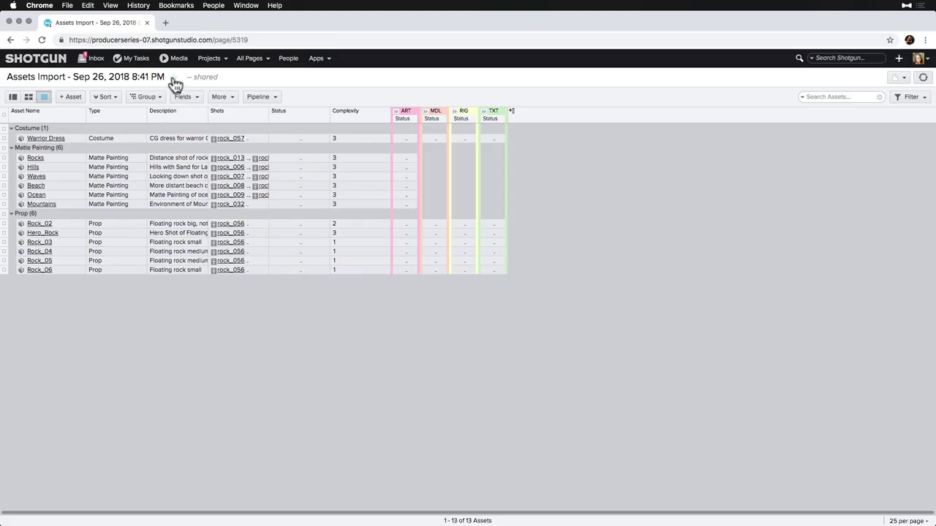
{"action": "left_click", "coordinate": [249, 62]}
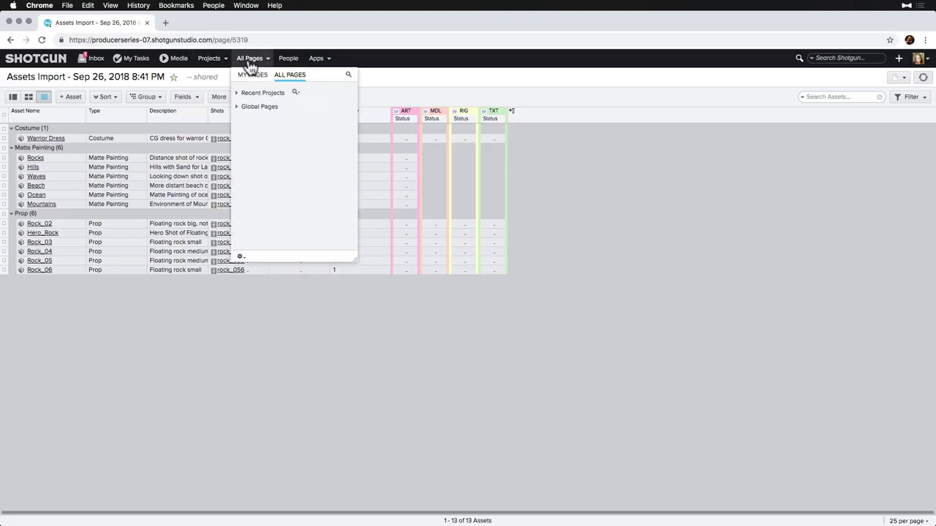
{"action": "left_click", "coordinate": [249, 107]}
{"action": "left_click", "coordinate": [252, 165]}
{"action": "left_click", "coordinate": [264, 177]}
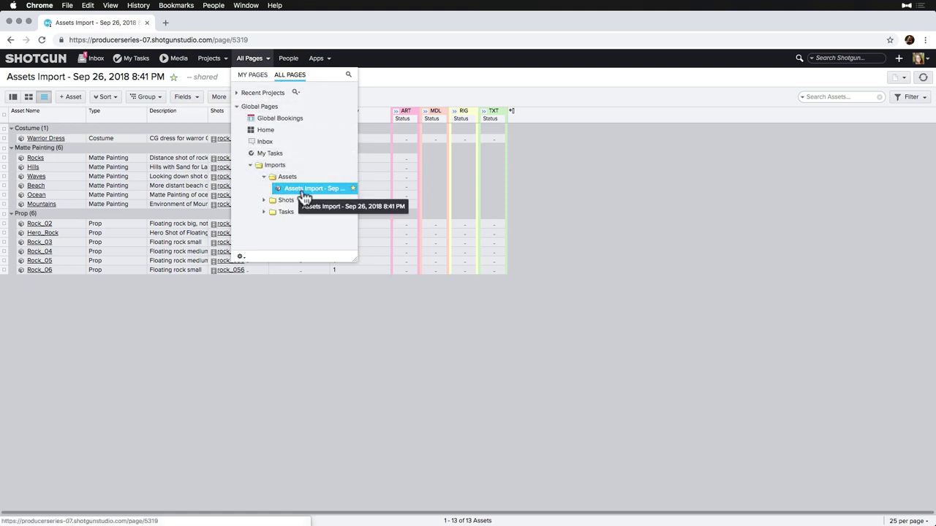
Expand the Art, Model and Rig step task columns.
{"action": "left_click", "coordinate": [407, 284]}
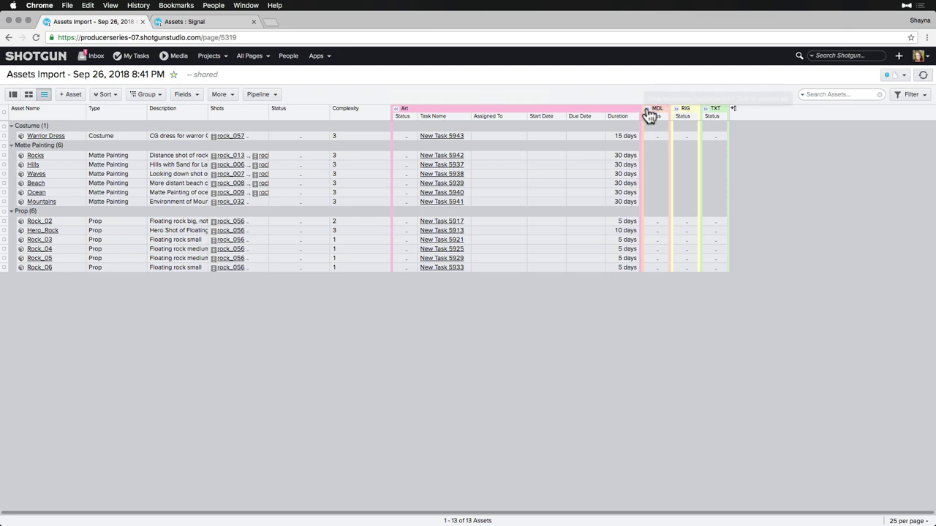
{"action": "left_click", "coordinate": [647, 109]}
{"action": "left_click", "coordinate": [900, 111]}
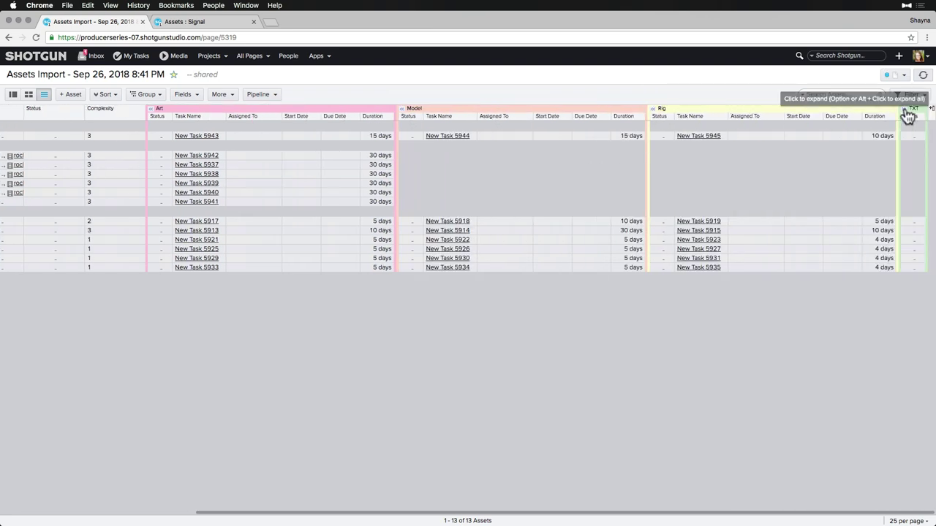
{"action": "scroll", "coordinate": [473, 201], "scroll_direction": "left", "scroll_amount": 5}
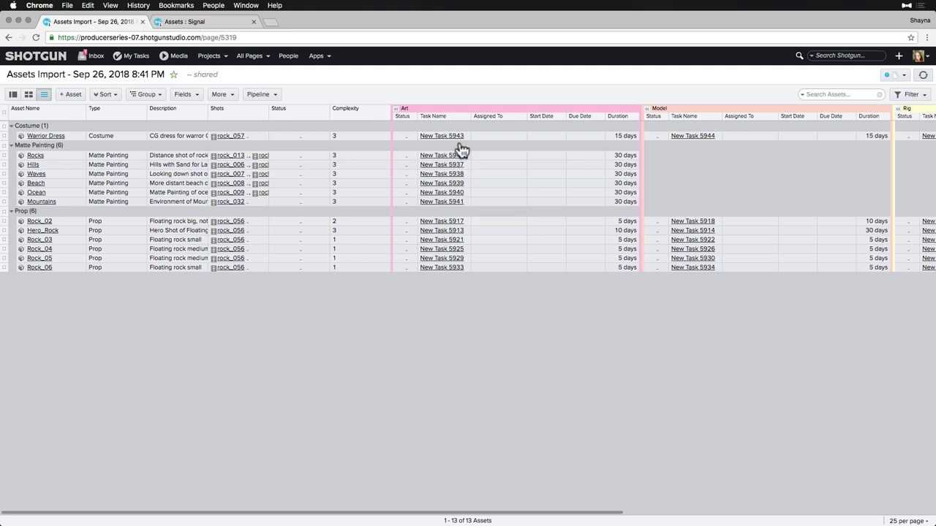
Hide Art's Status, Assigned To, Start Date and Due Date columns.
{"action": "left_click_drag", "start_coordinate": [403, 118], "coordinate": [422, 221]}
{"action": "left_click", "coordinate": [463, 117]}
{"action": "left_click", "coordinate": [479, 227]}
{"action": "left_click", "coordinate": [476, 117]}
{"action": "left_click", "coordinate": [479, 226]}
{"action": "left_click", "coordinate": [462, 116]}
{"action": "left_click", "coordinate": [474, 158]}
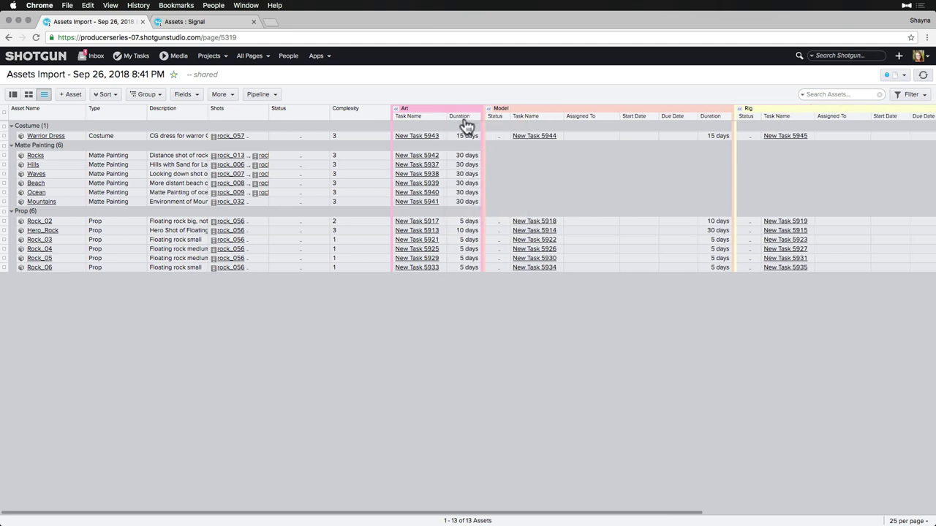
{"action": "left_click", "coordinate": [463, 118]}
{"action": "left_click", "coordinate": [472, 228]}
Apply Art's layout to every pipeline step and export all assets to Excel CSV.
{"action": "left_click", "coordinate": [429, 115]}
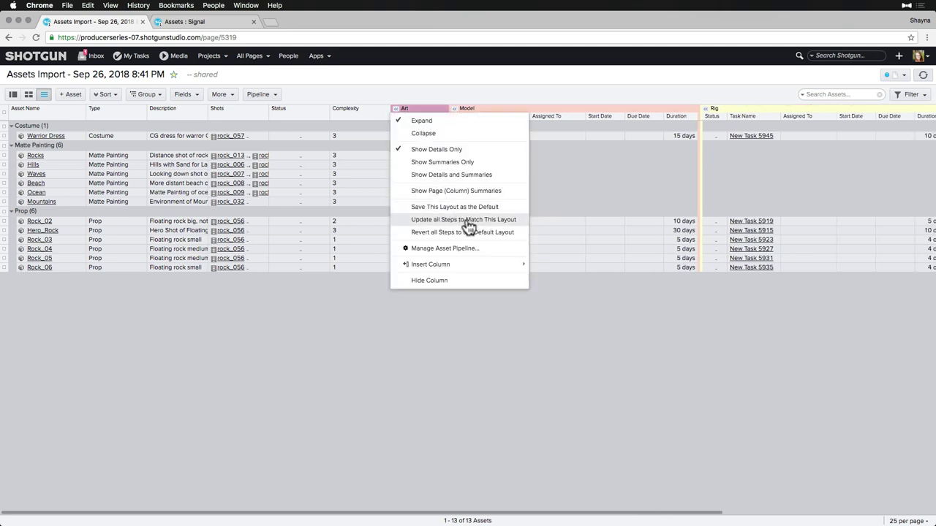
{"action": "left_click", "coordinate": [469, 220]}
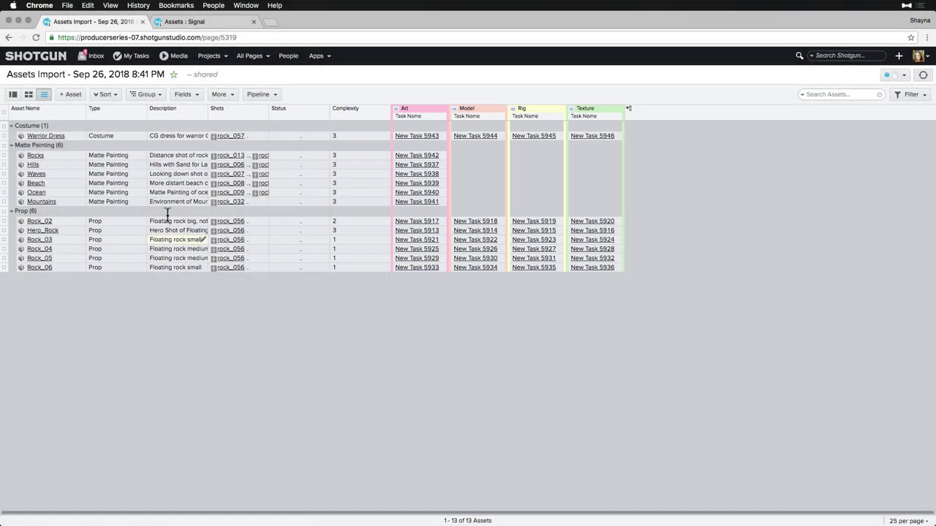
{"action": "left_click", "coordinate": [221, 95]}
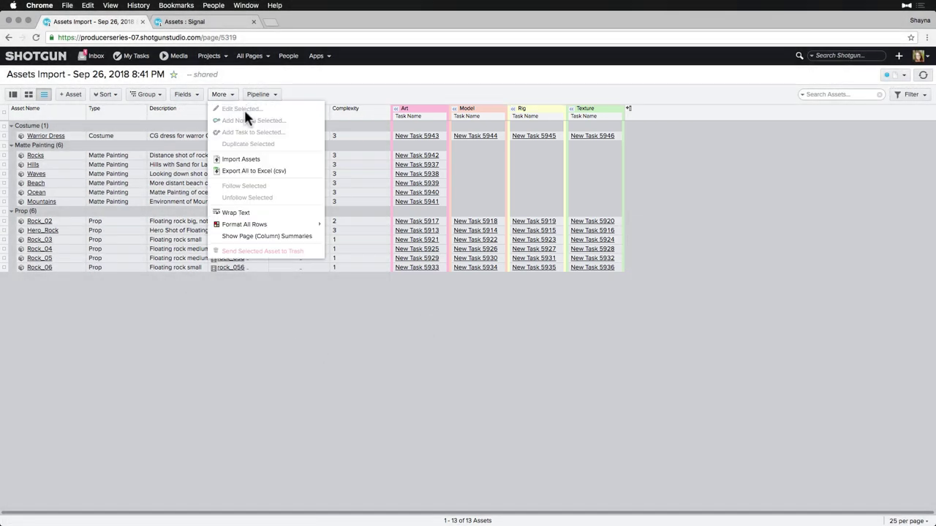
{"action": "left_click", "coordinate": [305, 172]}
Open Asset (21).csv in Excel and delete columns A through G.
{"action": "left_click", "coordinate": [41, 516]}
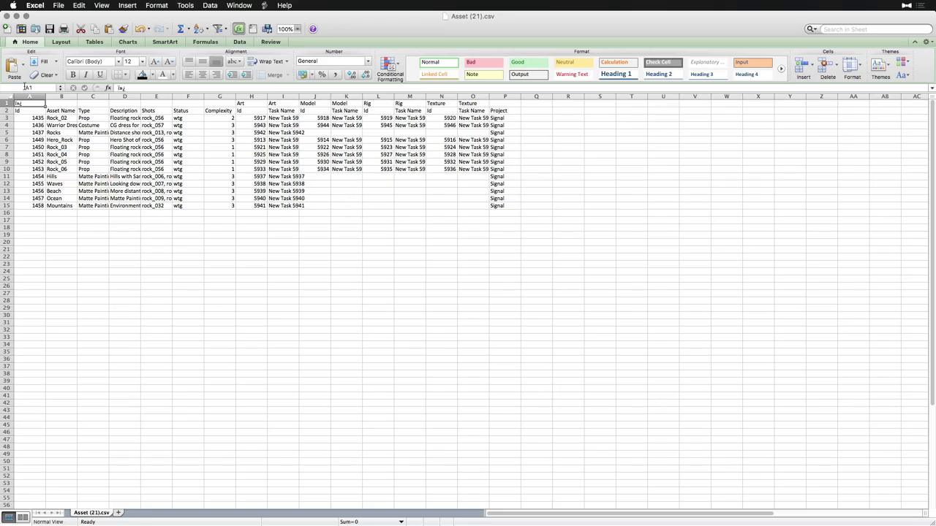
{"action": "left_click_drag", "start_coordinate": [29, 96], "coordinate": [219, 96]}
{"action": "right_click", "coordinate": [219, 96]}
{"action": "left_click", "coordinate": [237, 154]}
{"action": "left_click", "coordinate": [37, 105]}
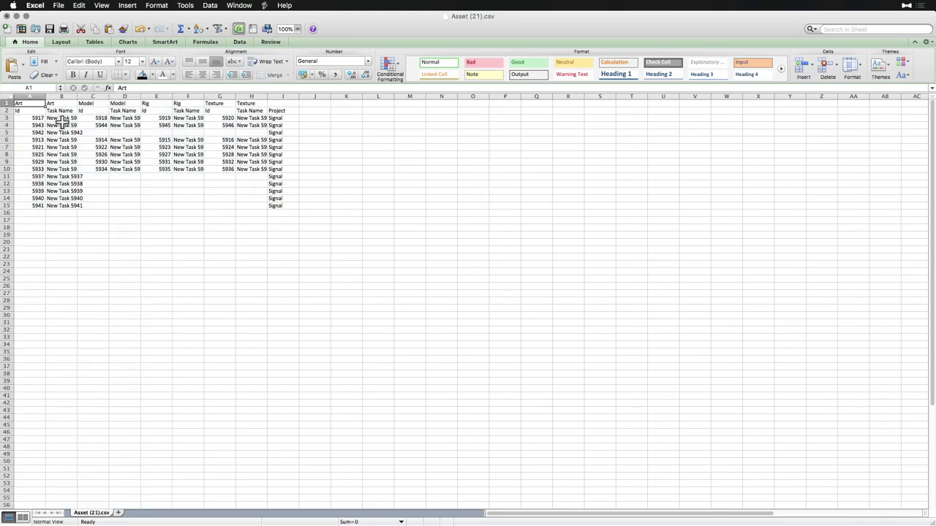
Enter 'Art' in B3 and fill it down through B15.
{"action": "left_click", "coordinate": [62, 120]}
{"action": "type", "text": "Art"}
{"action": "key", "text": "Return"}
{"action": "left_click", "coordinate": [62, 119]}
{"action": "left_click_drag", "start_coordinate": [77, 122], "coordinate": [83, 210]}
Fill 'Model' into D3:D4 and copy it down to D6:D10.
{"action": "left_click_drag", "start_coordinate": [111, 118], "coordinate": [127, 157]}
{"action": "type", "text": "Model"}
{"action": "key", "text": "Return"}
{"action": "key", "text": "super+d"}
{"action": "key", "text": "super+c"}
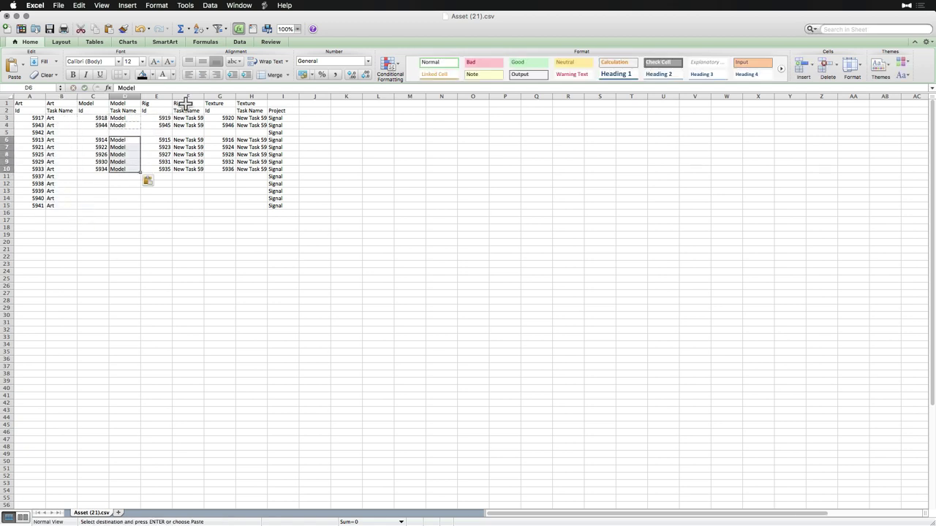
Fill 'Rigging' into F3:F4 and copy it down to F6:F10.
{"action": "type", "text": "Rigging"}
{"action": "left_click_drag", "start_coordinate": [185, 118], "coordinate": [187, 169]}
{"action": "key", "text": "Return"}
{"action": "key", "text": "super+d"}
{"action": "key", "text": "super+c"}
{"action": "key", "text": "super+v"}
Fill 'Surfacing' into H3:H4 and copy it down to H6:H10.
{"action": "left_click", "coordinate": [265, 118]}
{"action": "type", "text": "S"}
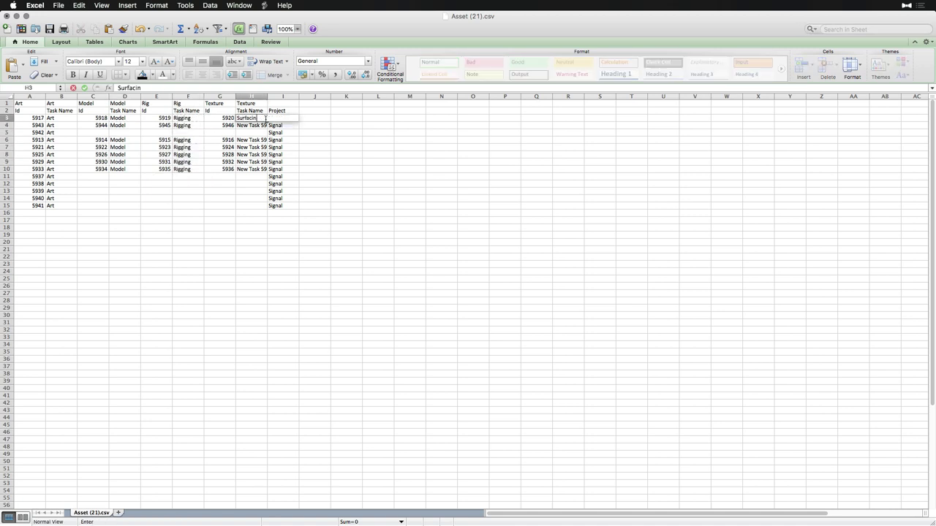
{"action": "type", "text": "urfacing"}
{"action": "key", "text": "Return"}
{"action": "key", "text": "super+d"}
{"action": "key", "text": "super+c"}
Copy the Model ids and names C3:D10 and paste them starting at A16.
{"action": "left_click_drag", "start_coordinate": [260, 139], "coordinate": [260, 168]}
{"action": "key", "text": "super+v"}
{"action": "left_click_drag", "start_coordinate": [94, 117], "coordinate": [116, 174]}
{"action": "key", "text": "super+c"}
{"action": "left_click", "coordinate": [36, 213]}
{"action": "key", "text": "super+v"}
Copy the Rig ids and names E3:F10 to start at A24.
{"action": "left_click_drag", "start_coordinate": [164, 118], "coordinate": [182, 168]}
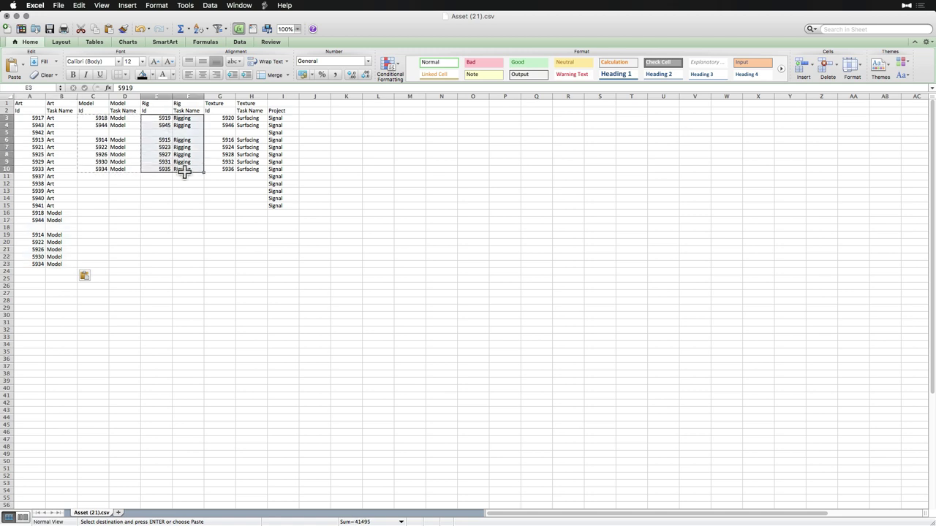
{"action": "key", "text": "super+c"}
{"action": "left_click", "coordinate": [37, 271]}
{"action": "key", "text": "super+v"}
Paste the Texture ids and names G3:H10 at A32, then select the combined list.
{"action": "left_click_drag", "start_coordinate": [223, 118], "coordinate": [251, 172]}
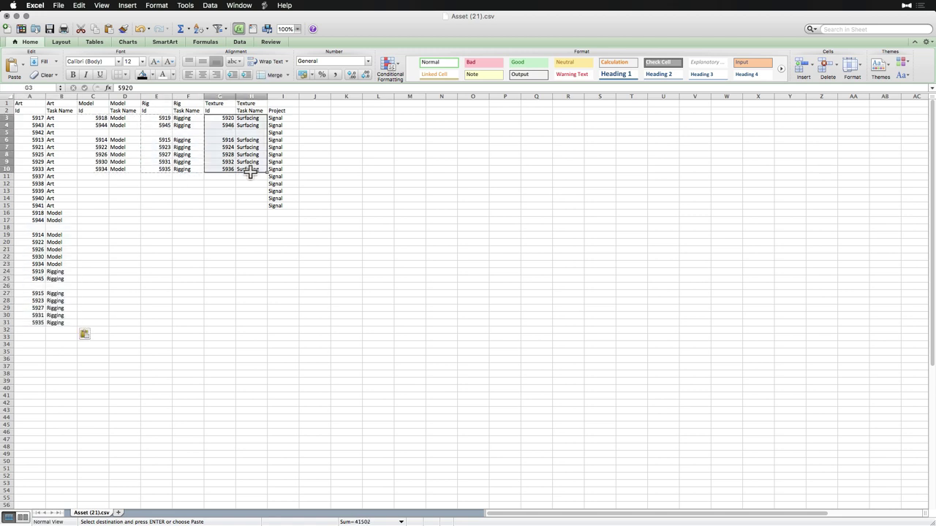
{"action": "key", "text": "super+c"}
{"action": "left_click", "coordinate": [41, 330]}
{"action": "key", "text": "super+v"}
{"action": "left_click_drag", "start_coordinate": [29, 111], "coordinate": [55, 366]}
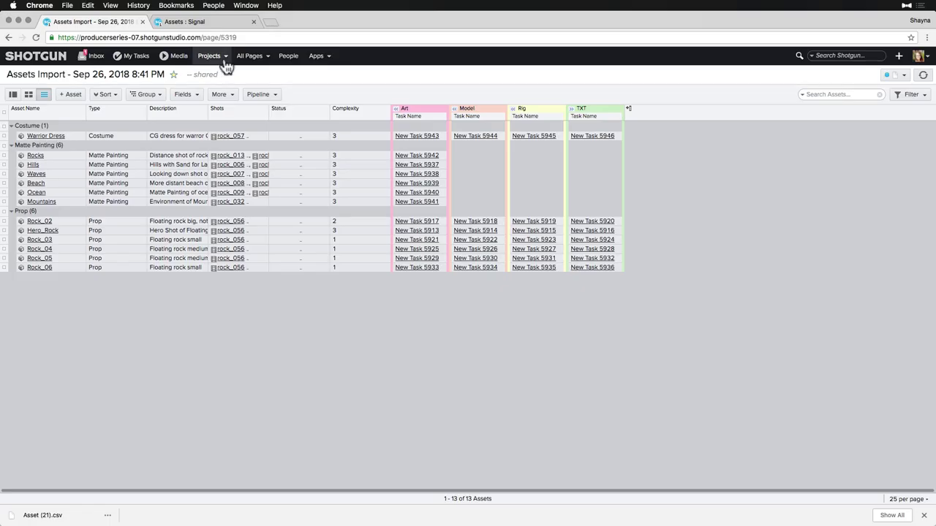
On the Signal project's Tasks page, start a task import and paste the spreadsheet data.
{"action": "left_click", "coordinate": [223, 59]}
{"action": "left_click", "coordinate": [339, 134], "text": "super"}
{"action": "left_click", "coordinate": [210, 27]}
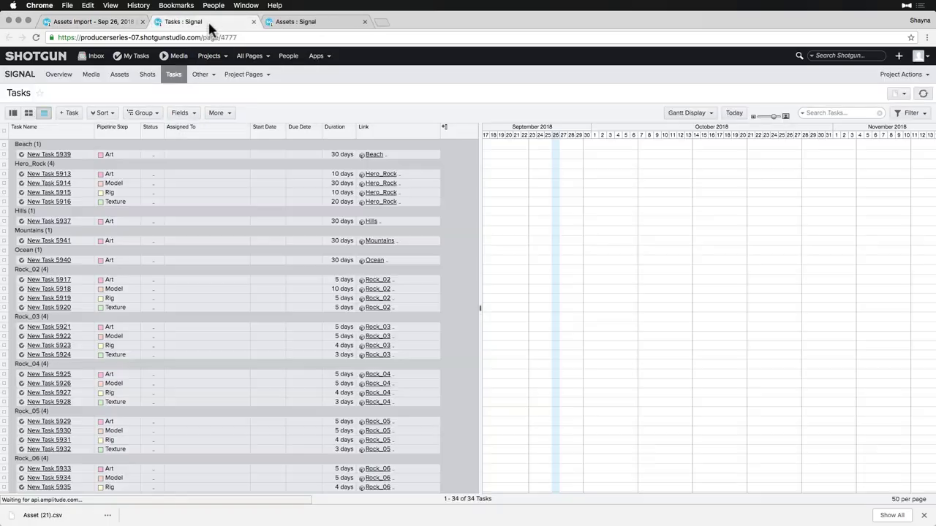
{"action": "left_click", "coordinate": [215, 113]}
{"action": "left_click", "coordinate": [227, 166]}
{"action": "key", "text": "super+v"}
{"action": "left_click", "coordinate": [752, 466]}
{"action": "left_click", "coordinate": [751, 466]}
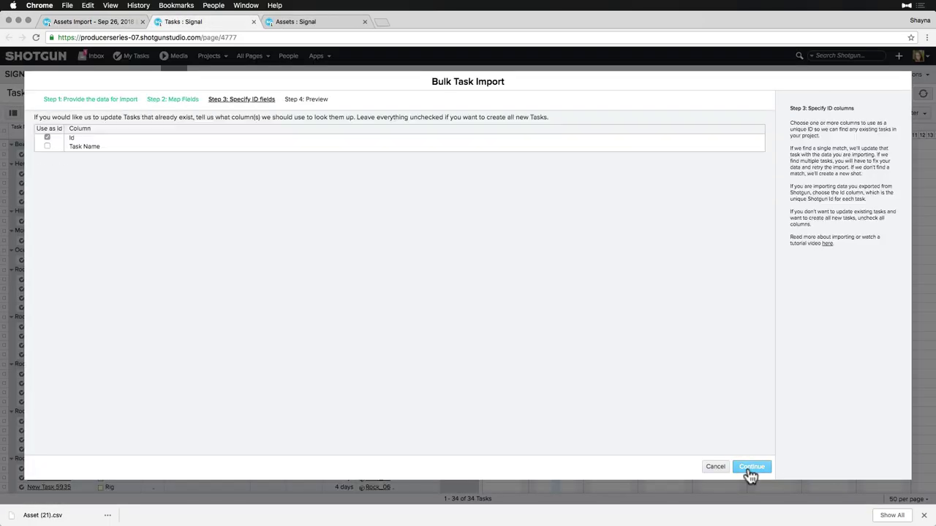
Match tasks on Id and import the 34 updated tasks.
{"action": "left_click", "coordinate": [47, 137]}
{"action": "left_click", "coordinate": [750, 466]}
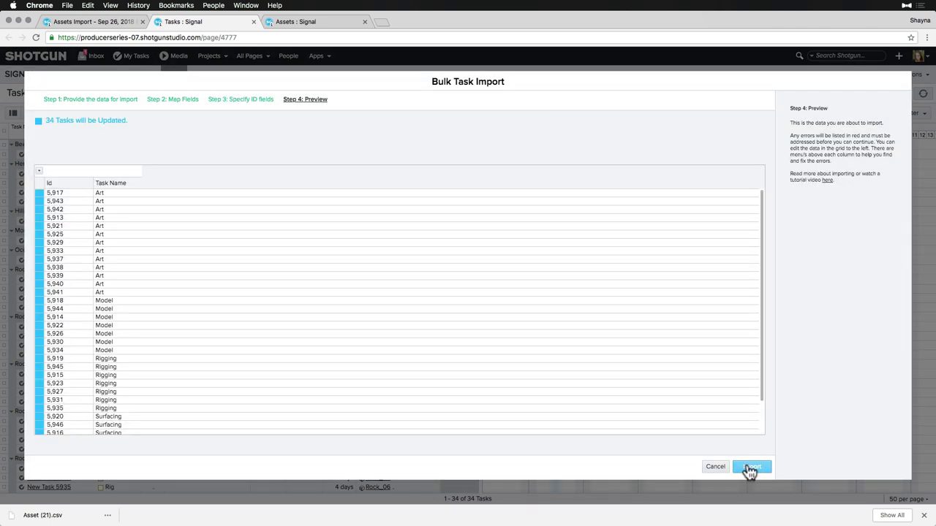
{"action": "scroll", "coordinate": [439, 392], "scroll_direction": "down", "scroll_amount": 3}
{"action": "scroll", "coordinate": [434, 378], "scroll_direction": "up", "scroll_amount": 3}
{"action": "left_click", "coordinate": [752, 468]}
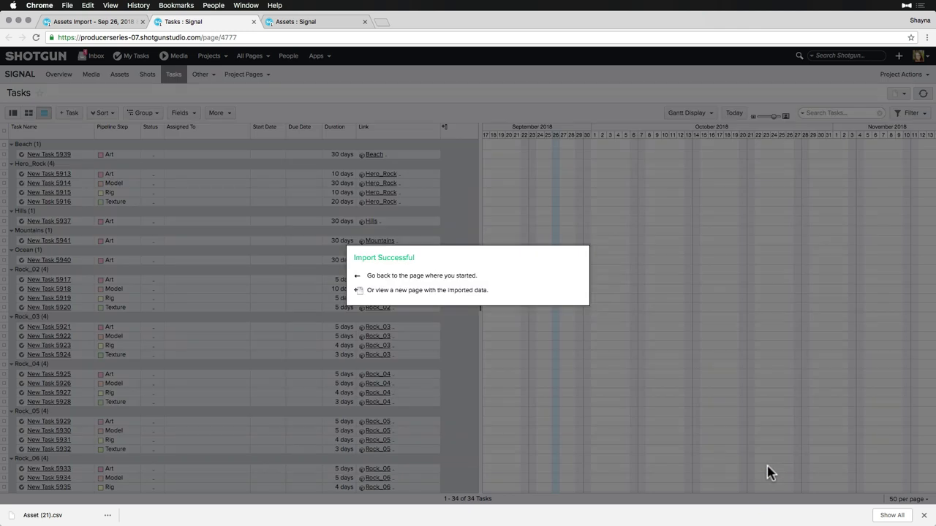
Group the imported tasks by pipeline step and rename the 13 generic Art tasks to 'Art'.
{"action": "left_click", "coordinate": [465, 291]}
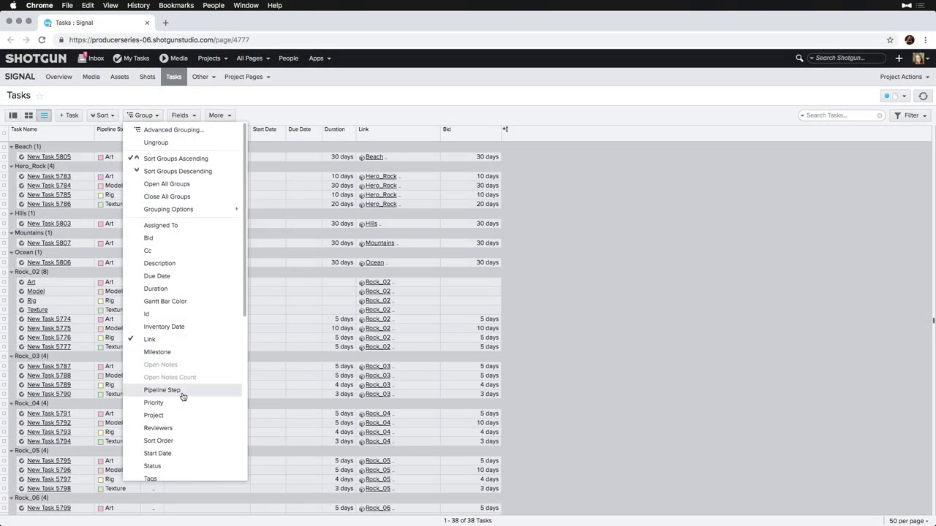
{"action": "left_click", "coordinate": [182, 392]}
{"action": "left_click", "coordinate": [5, 166]}
{"action": "left_click", "coordinate": [5, 277], "text": "shift"}
{"action": "right_click", "coordinate": [86, 207]}
{"action": "left_click", "coordinate": [144, 214]}
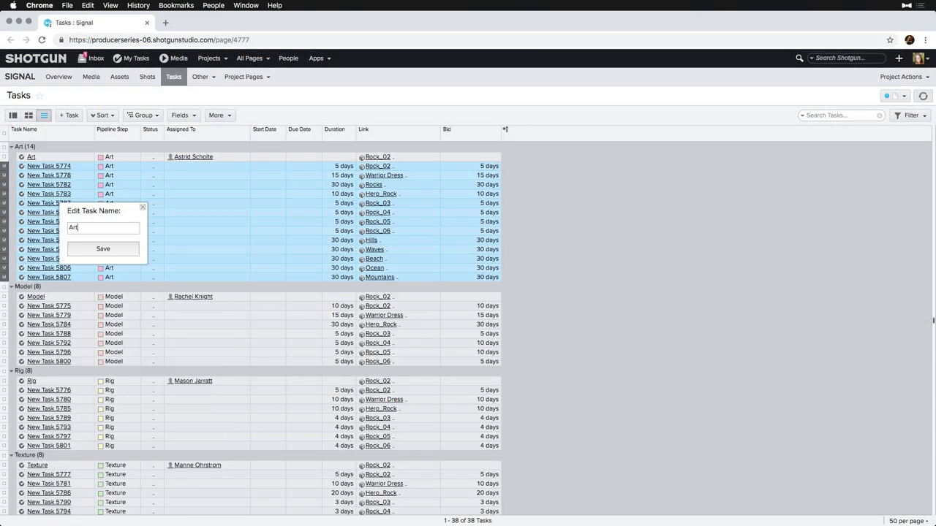
{"action": "left_click", "coordinate": [129, 249]}
Rename all generic Model tasks to 'Model' together.
{"action": "scroll", "coordinate": [6, 329], "scroll_direction": "down", "scroll_amount": 1}
{"action": "left_click", "coordinate": [4, 287]}
{"action": "left_click", "coordinate": [5, 343], "text": "shift"}
{"action": "right_click", "coordinate": [78, 305]}
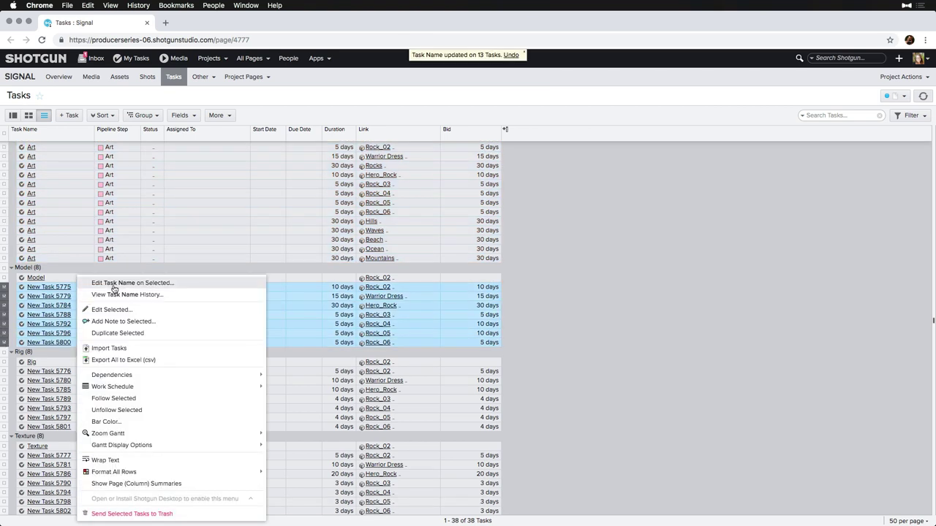
{"action": "left_click", "coordinate": [116, 282]}
{"action": "type", "text": "Model"}
{"action": "left_click", "coordinate": [110, 349]}
Rename all generic Rig tasks to 'Rig' together.
{"action": "left_click", "coordinate": [81, 372]}
{"action": "left_click", "coordinate": [80, 427], "text": "shift"}
{"action": "right_click", "coordinate": [81, 433]}
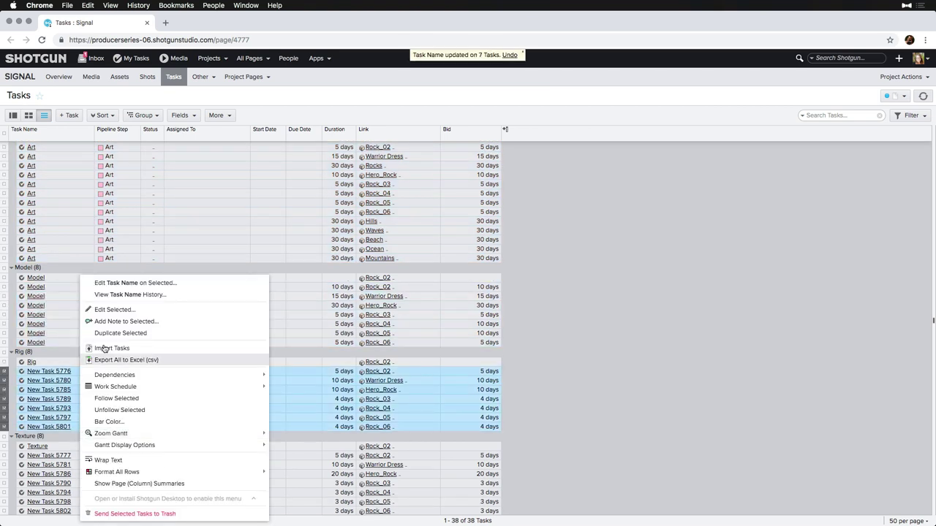
{"action": "left_click", "coordinate": [141, 284]}
{"action": "type", "text": "Rig"}
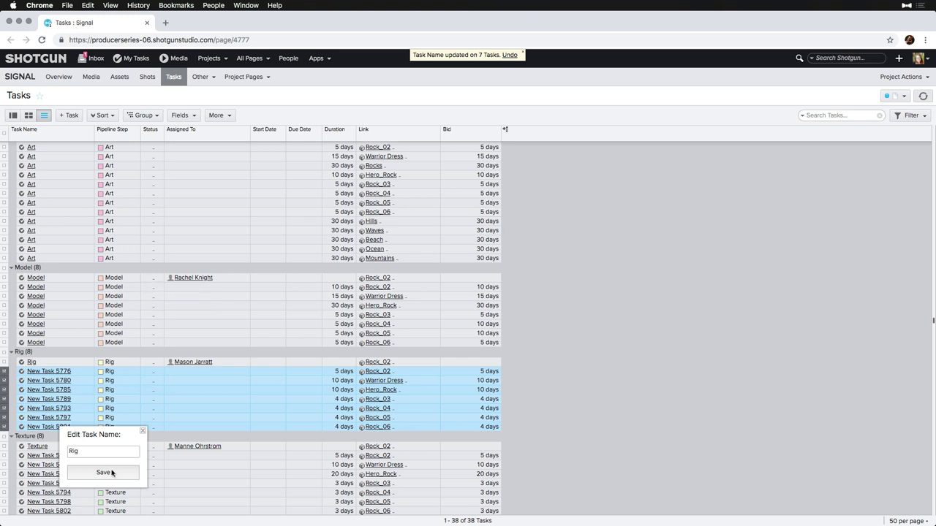
{"action": "left_click", "coordinate": [119, 473]}
Select the generic Texture tasks and begin editing their task name.
{"action": "left_click", "coordinate": [80, 456]}
{"action": "left_click", "coordinate": [80, 511], "text": "shift"}
{"action": "right_click", "coordinate": [80, 511]}
{"action": "left_click", "coordinate": [140, 282]}
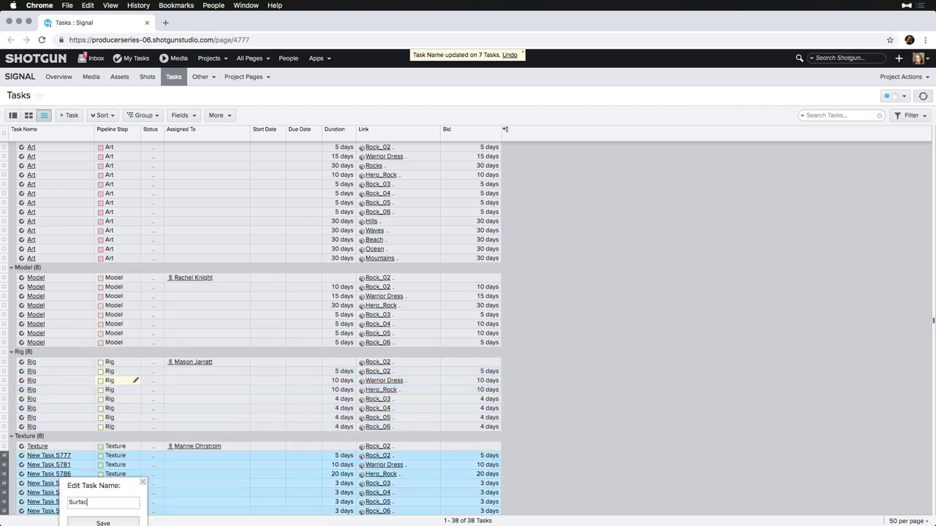